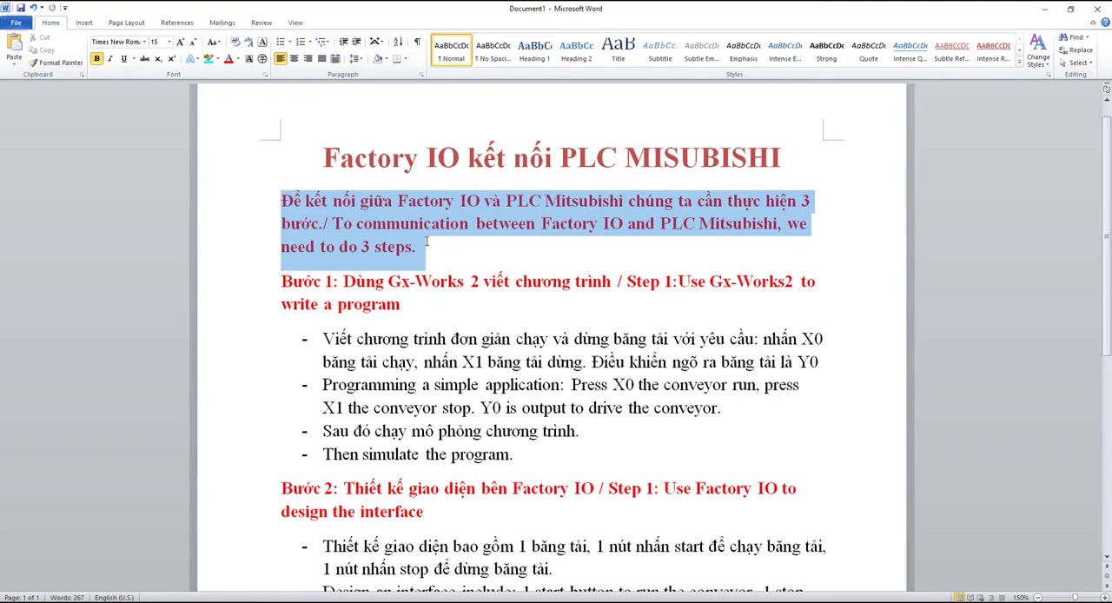
Read the Word document's three-step outline and highlight the Step 1 heading and its conveyor program requirements.
{"action": "scroll", "coordinate": [430, 243], "scroll_direction": "down", "scroll_amount": 2}
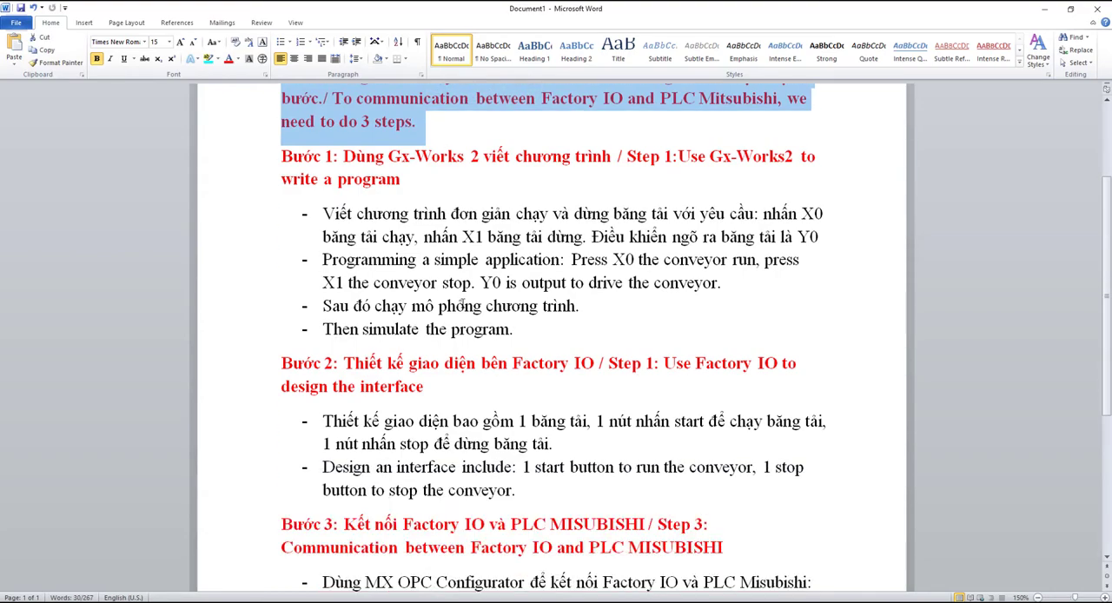
{"action": "scroll", "coordinate": [376, 239], "scroll_direction": "down", "scroll_amount": 3}
{"action": "scroll", "coordinate": [376, 239], "scroll_direction": "up", "scroll_amount": 4}
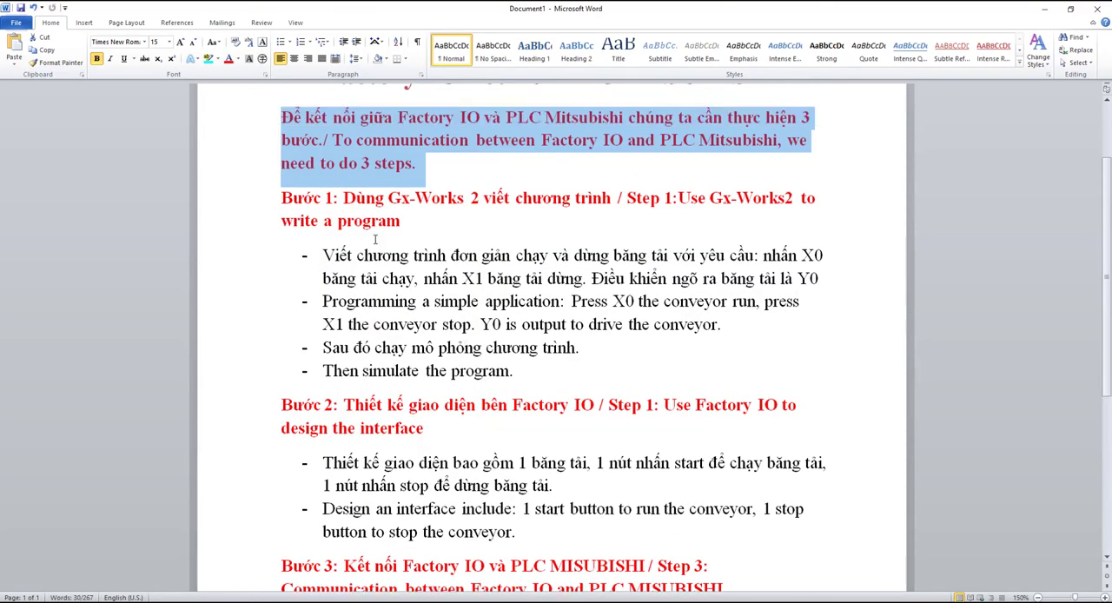
{"action": "left_click", "coordinate": [289, 218]}
{"action": "left_click_drag", "start_coordinate": [281, 199], "coordinate": [407, 224]}
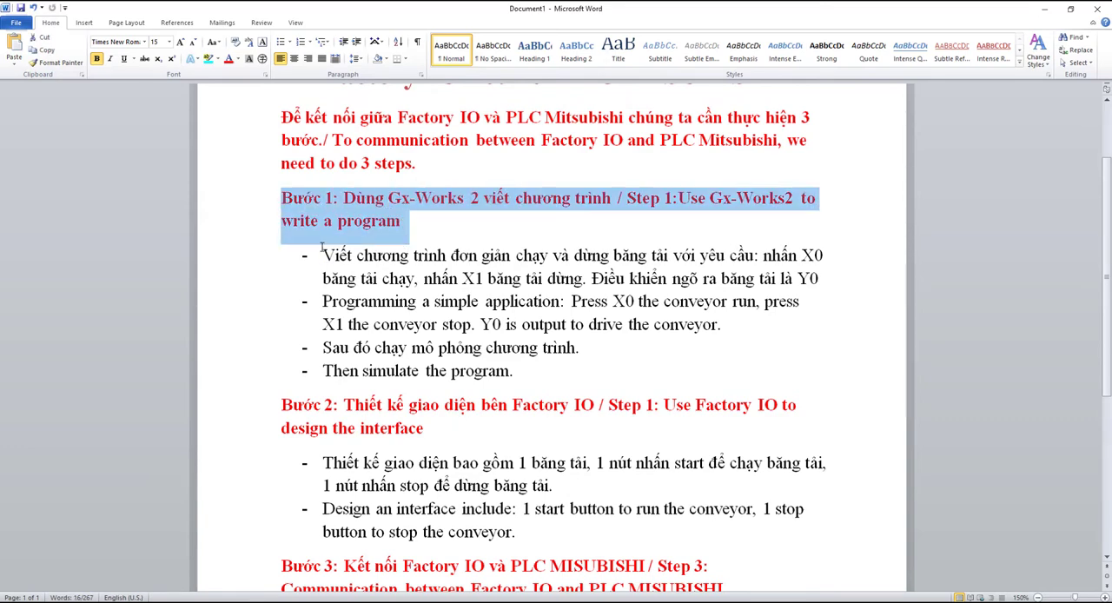
{"action": "left_click_drag", "start_coordinate": [322, 252], "coordinate": [807, 288]}
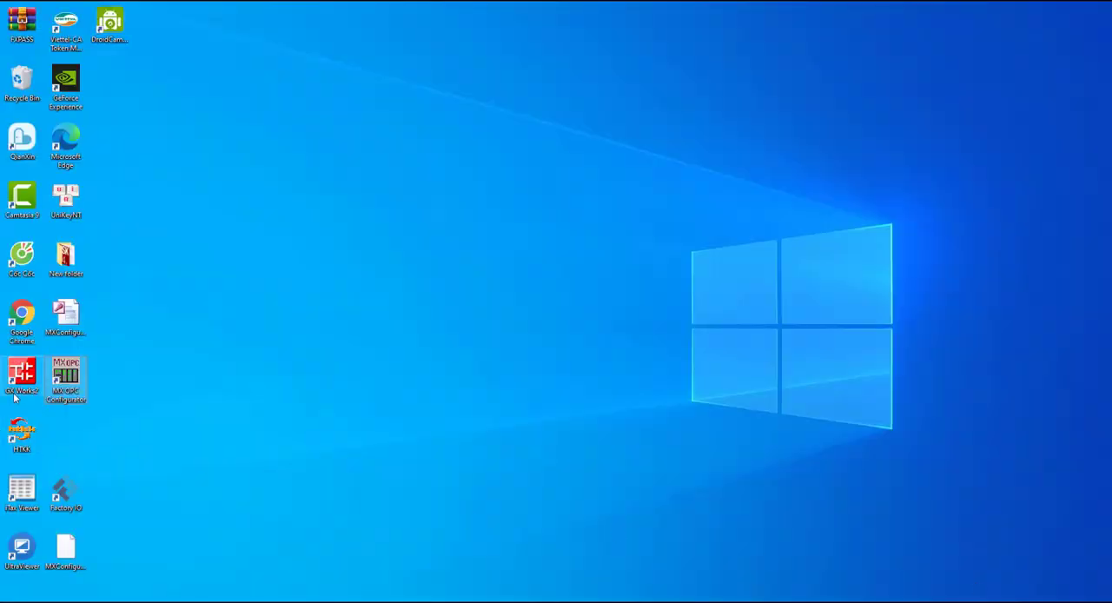
Switch to GX Works2 and create a new ladder project for the FX3U/FX3UC PLC.
{"action": "double_click", "coordinate": [19, 381]}
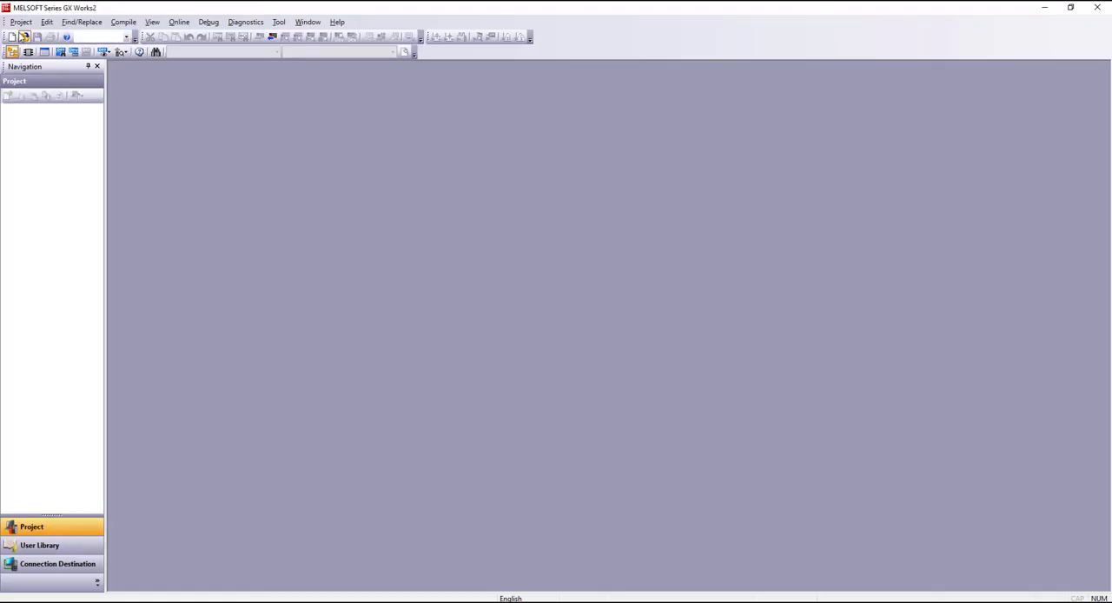
{"action": "left_click", "coordinate": [11, 37]}
{"action": "left_click", "coordinate": [596, 363]}
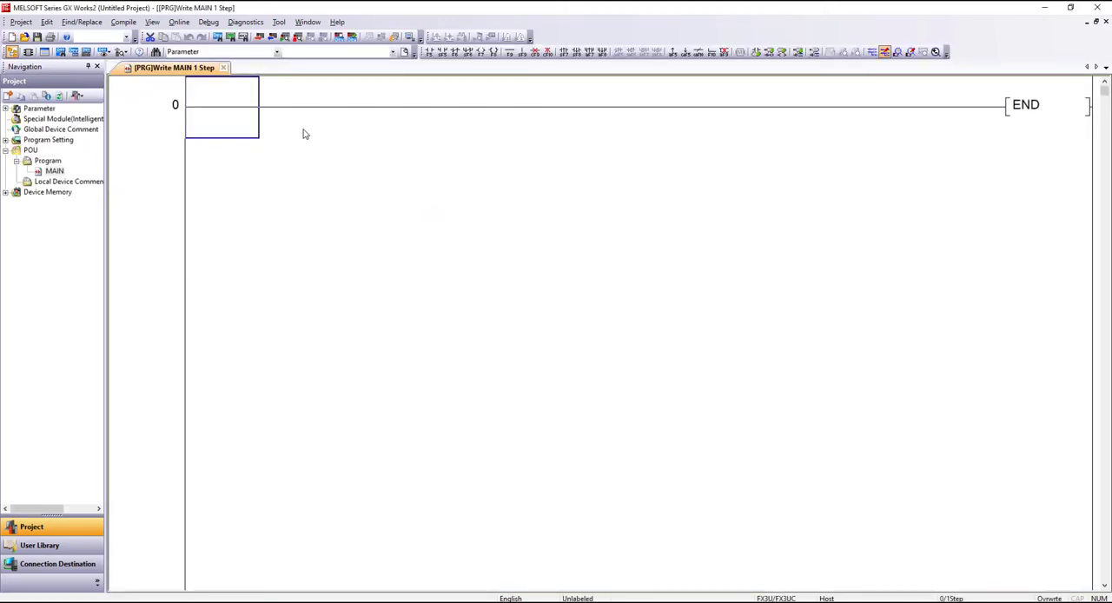
Build a ladder rung with normally open contact X0, normally closed contact X1 and output coil Y0.
{"action": "key", "text": "F5"}
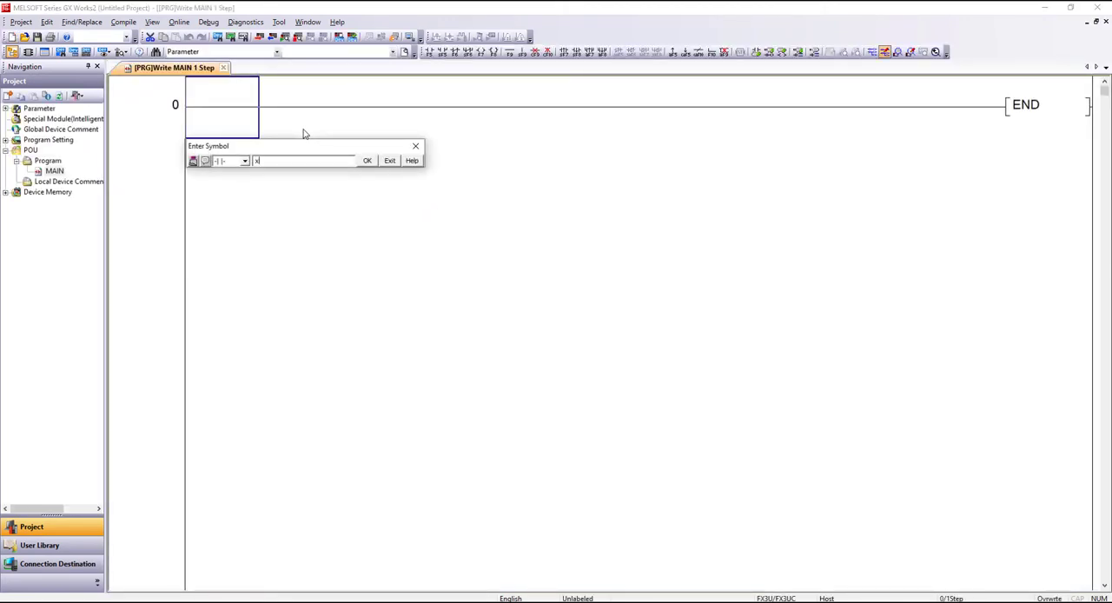
{"action": "type", "text": "x0"}
{"action": "key", "text": "Return"}
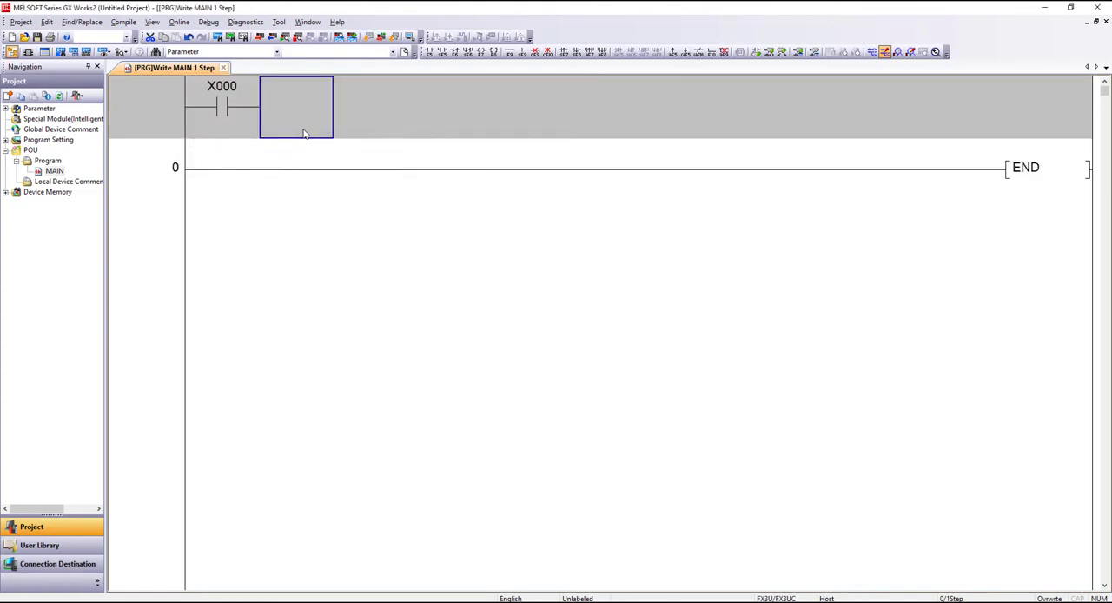
{"action": "key", "text": "F6"}
{"action": "type", "text": "x"}
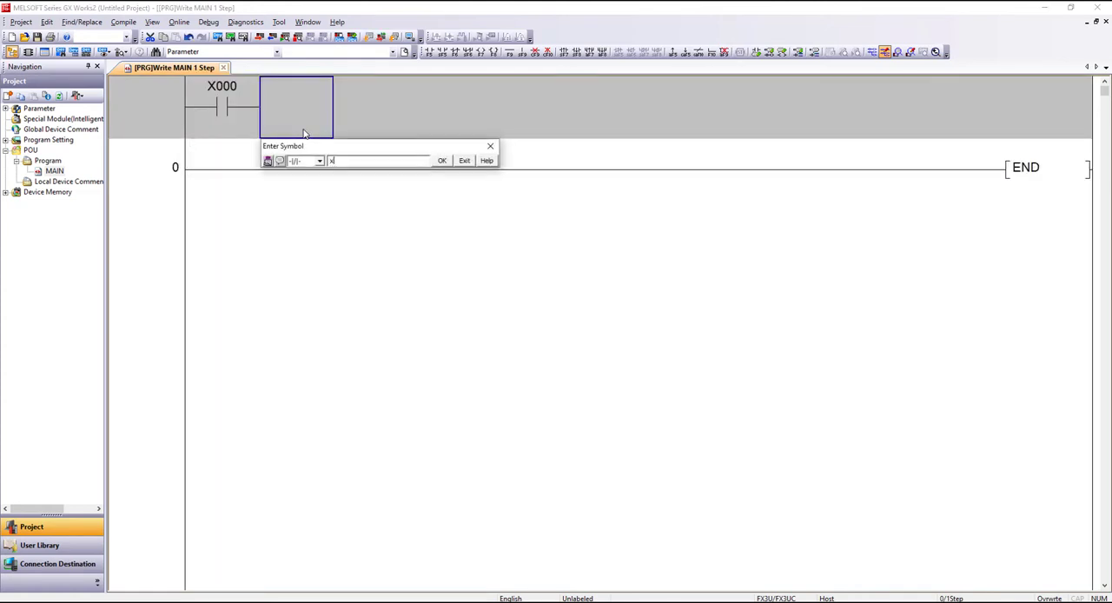
{"action": "type", "text": "1"}
{"action": "key", "text": "Return"}
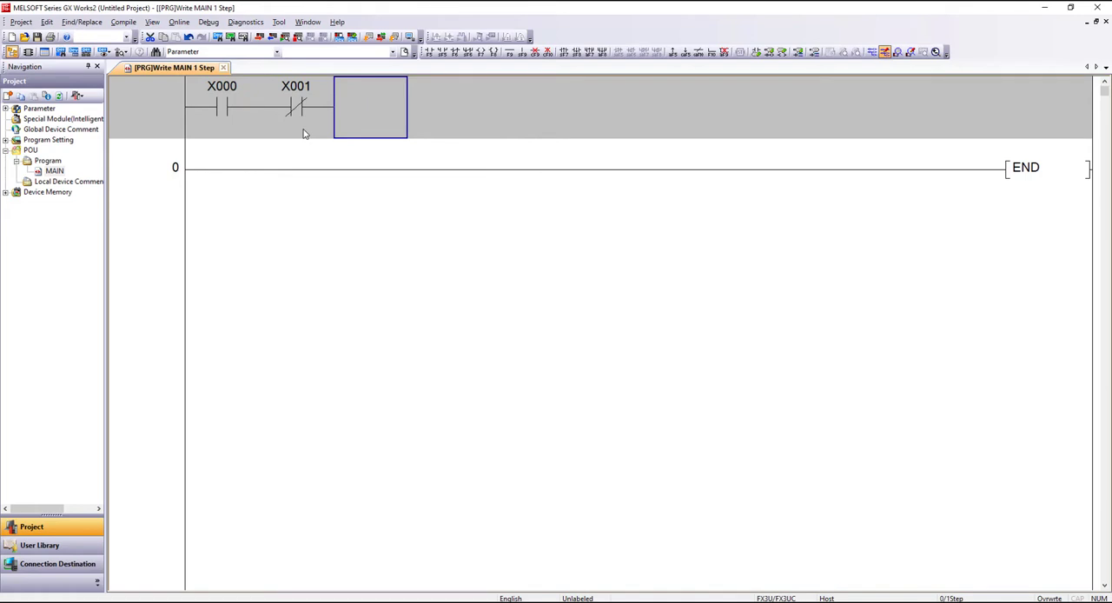
{"action": "key", "text": "F7"}
{"action": "type", "text": "y0"}
{"action": "key", "text": "Return"}
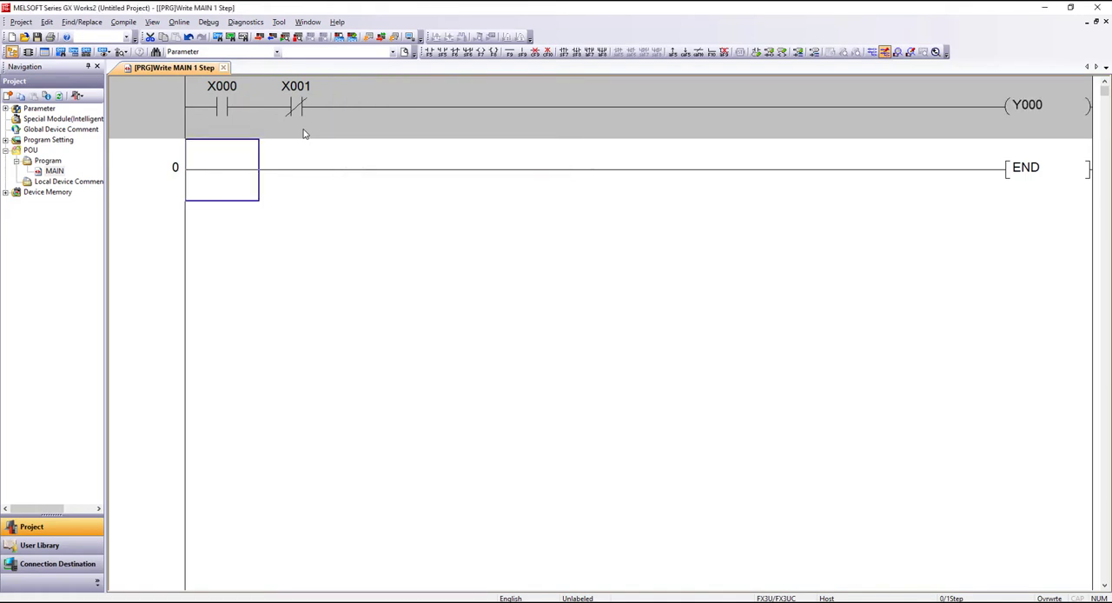
Add a Y0 holding contact in parallel with X0 and convert the ladder program.
{"action": "key", "text": "F5"}
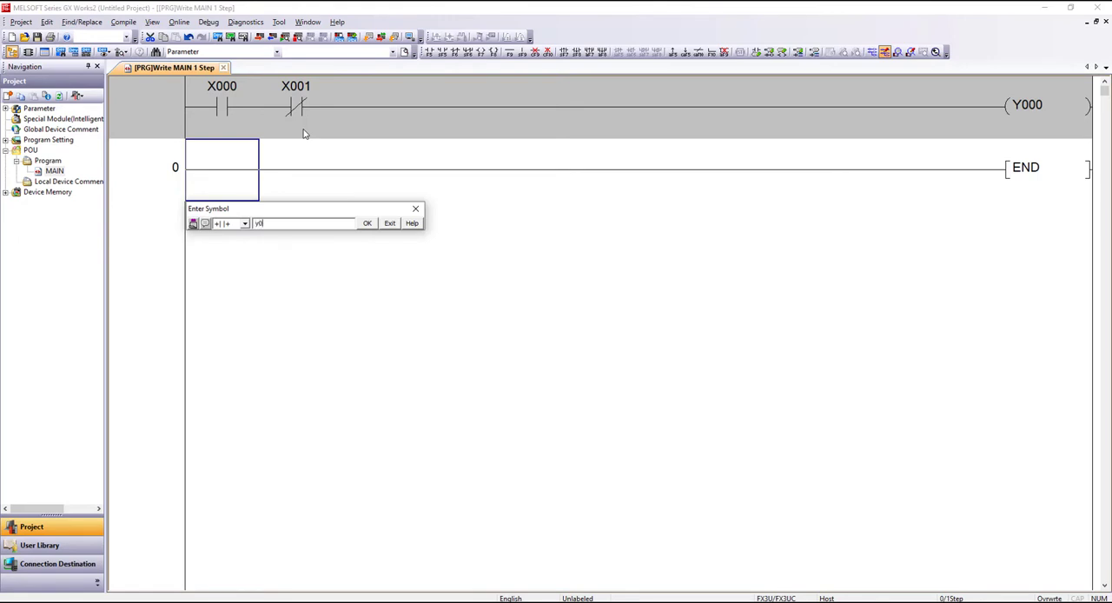
{"action": "key", "text": "Return"}
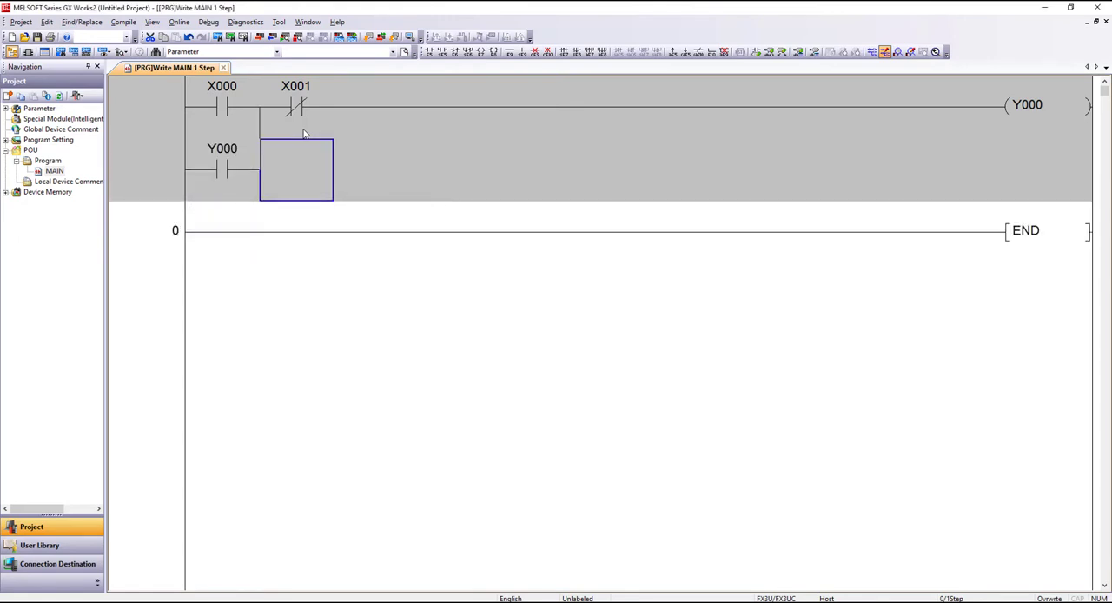
{"action": "key", "text": "F4"}
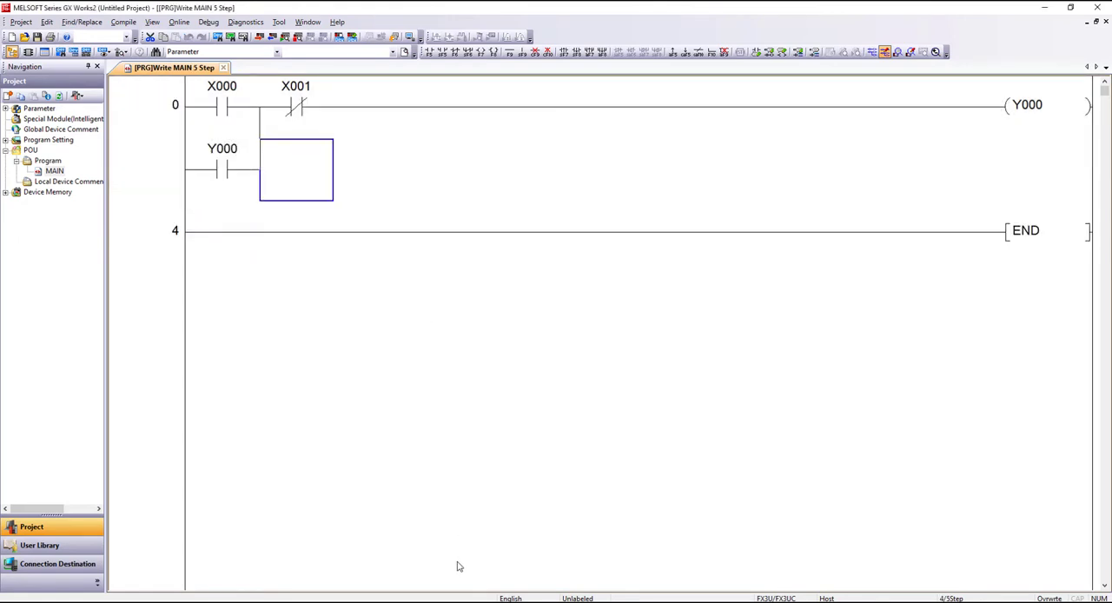
Highlight the instruction to simulate the program in the Word document, then return to GX Works2.
{"action": "left_click", "coordinate": [459, 602]}
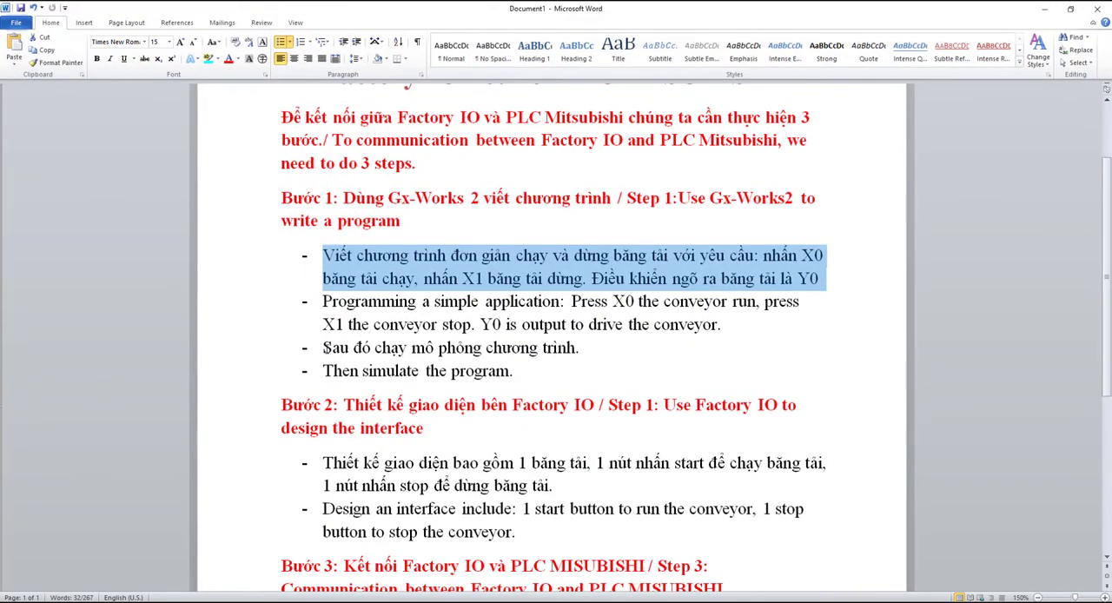
{"action": "left_click_drag", "start_coordinate": [326, 348], "coordinate": [581, 365]}
{"action": "key", "text": "alt+Tab"}
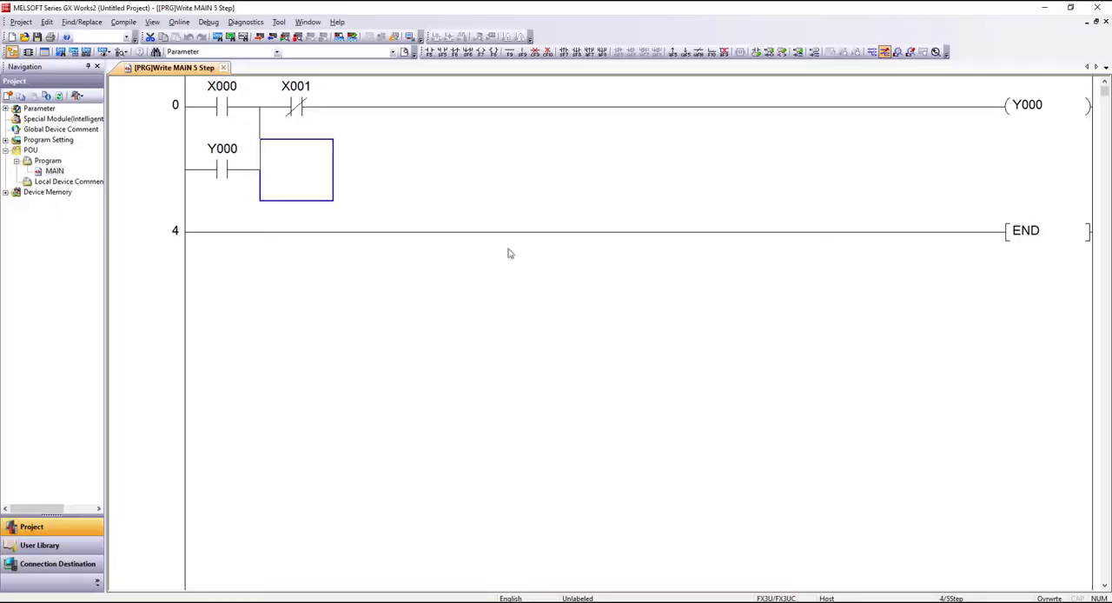
Start the program simulation and test the rung by toggling contacts X0 and X1.
{"action": "left_click", "coordinate": [410, 36]}
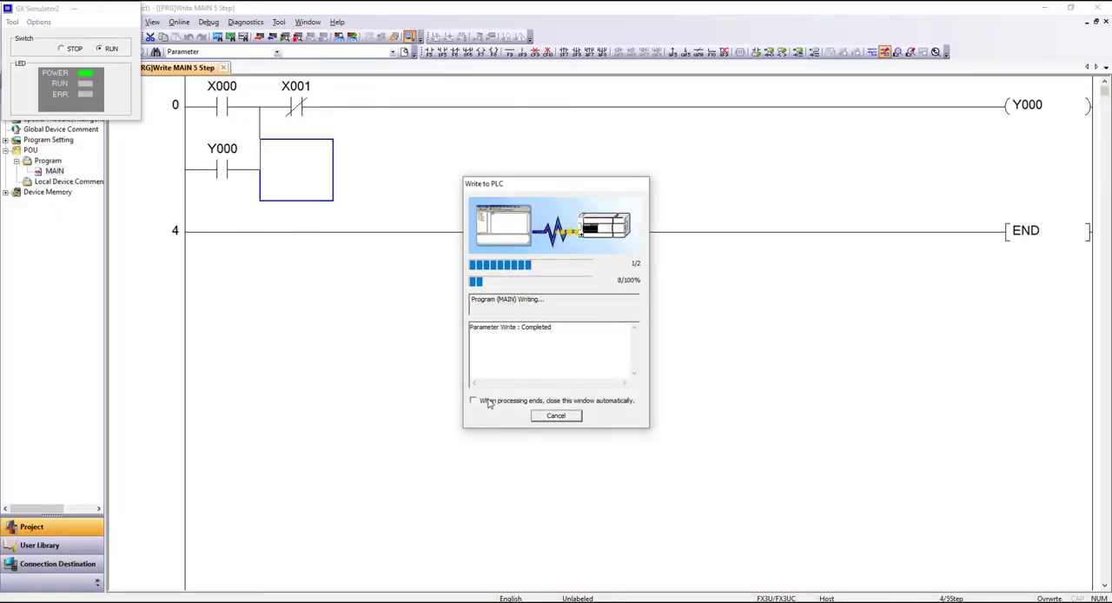
{"action": "left_click", "coordinate": [488, 401]}
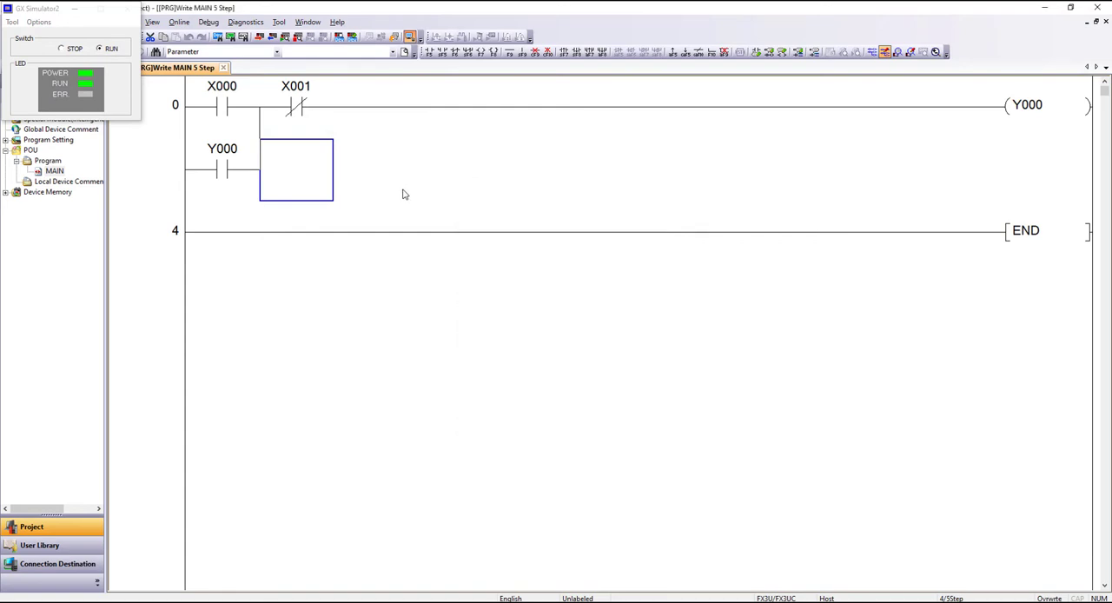
{"action": "left_click", "coordinate": [232, 126]}
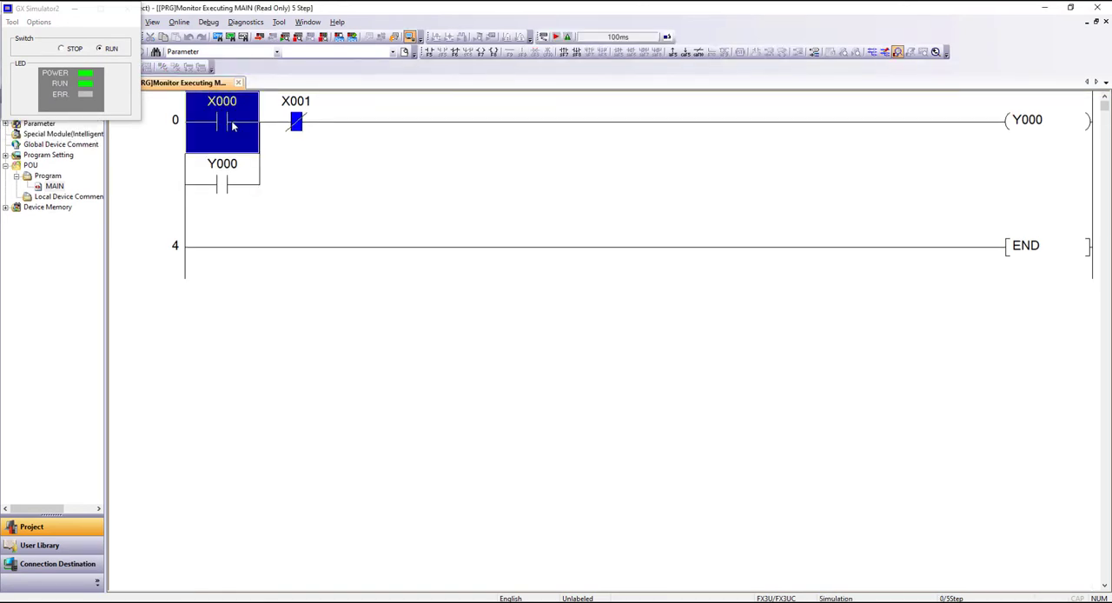
{"action": "double_click", "coordinate": [232, 126], "text": "shift"}
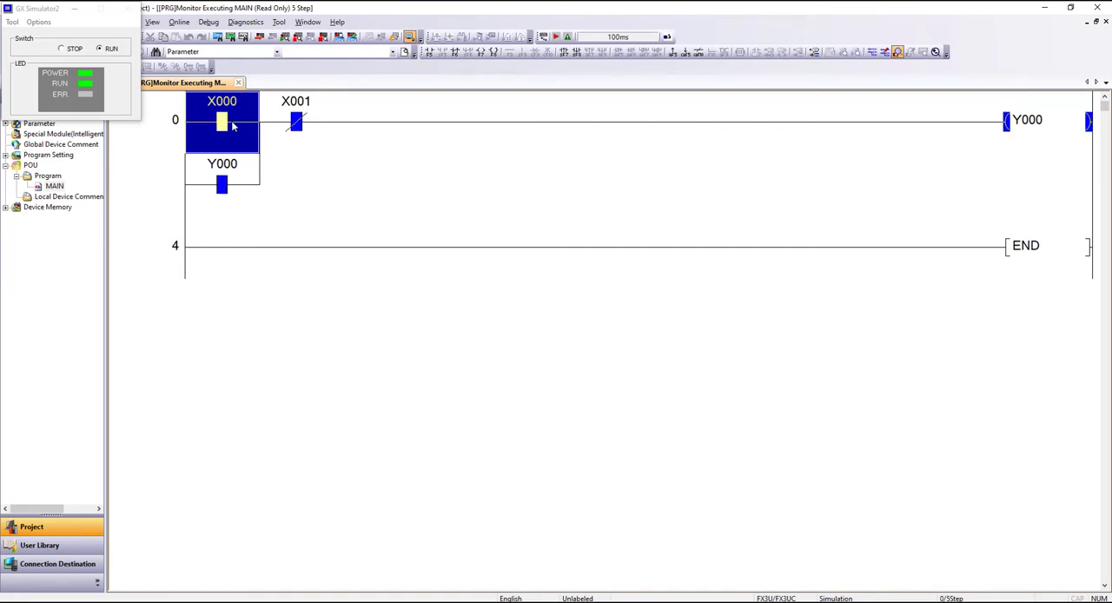
{"action": "left_click", "coordinate": [300, 128]}
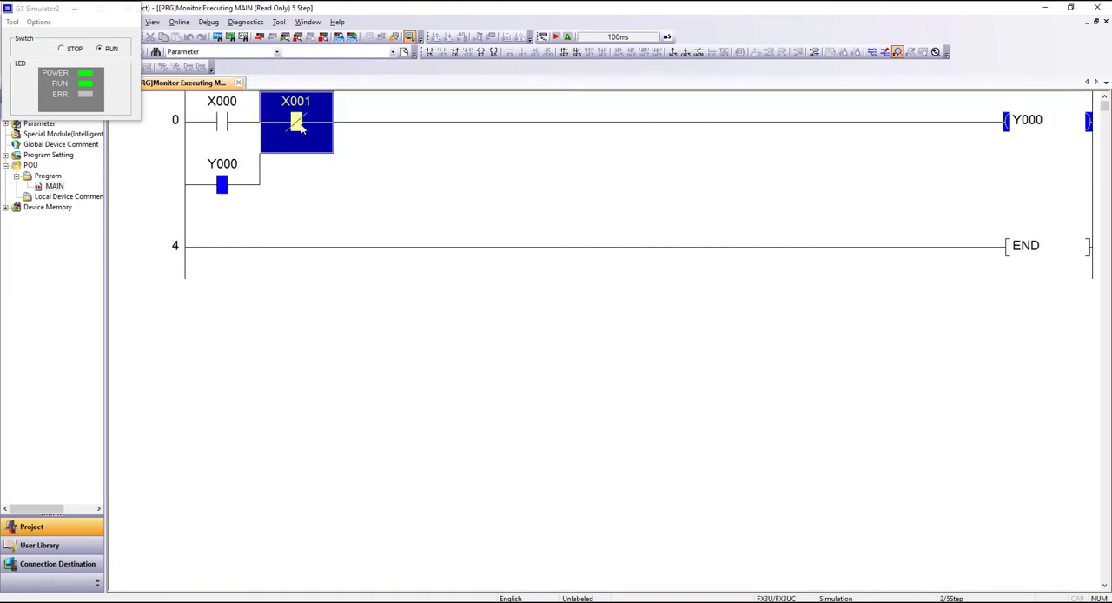
{"action": "double_click", "coordinate": [301, 128], "text": "shift"}
Switch to the Word document and highlight the Step 2 heading and its interface design requirements.
{"action": "left_click", "coordinate": [447, 601]}
{"action": "scroll", "coordinate": [423, 419], "scroll_direction": "down", "scroll_amount": 4}
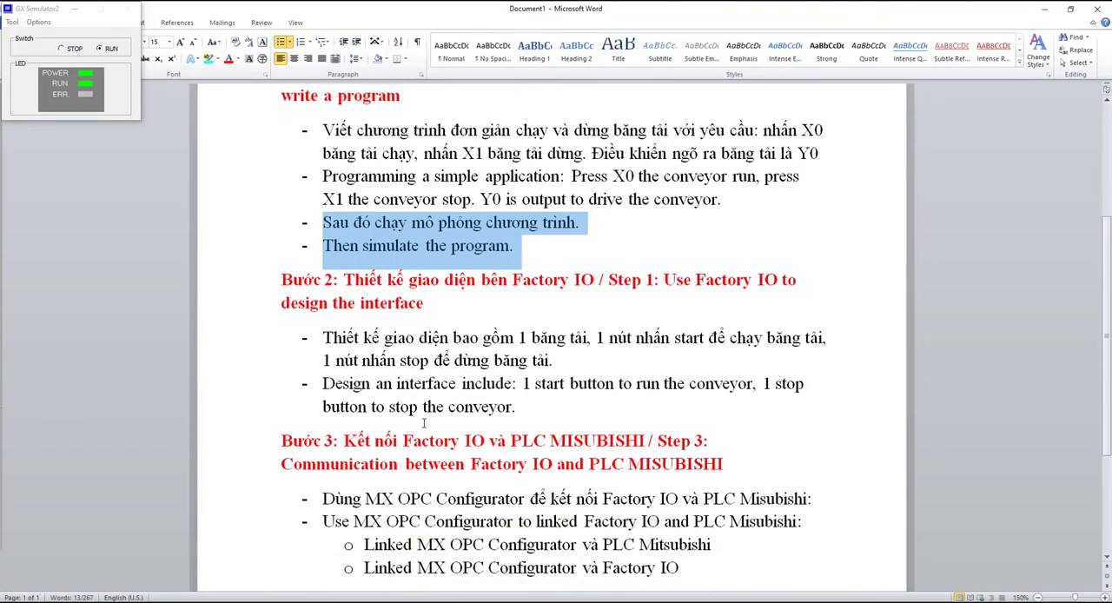
{"action": "left_click_drag", "start_coordinate": [270, 239], "coordinate": [405, 253]}
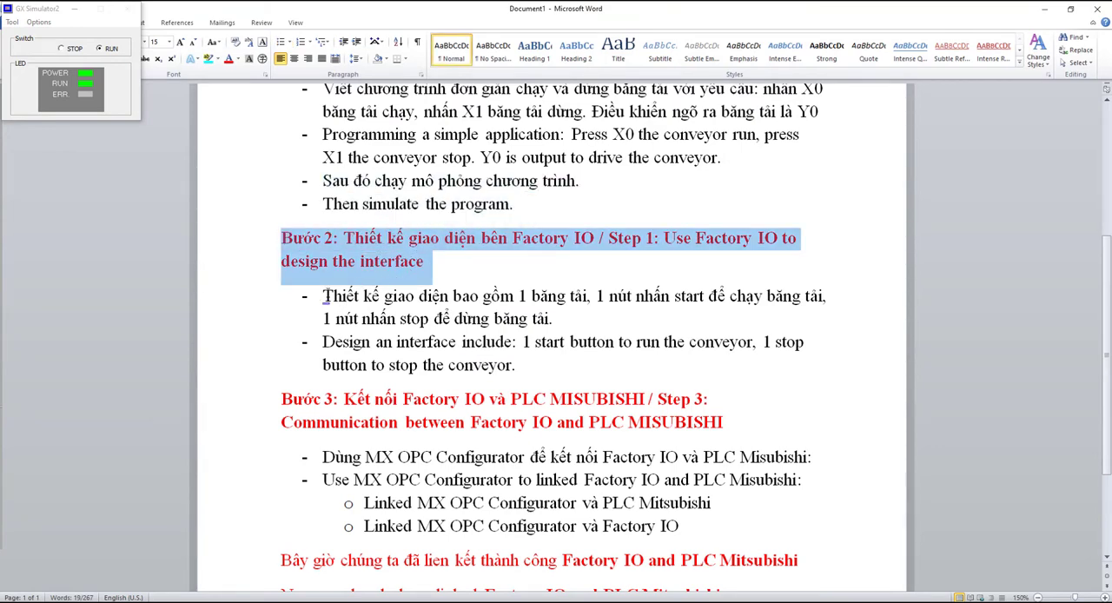
{"action": "left_click_drag", "start_coordinate": [324, 296], "coordinate": [582, 366]}
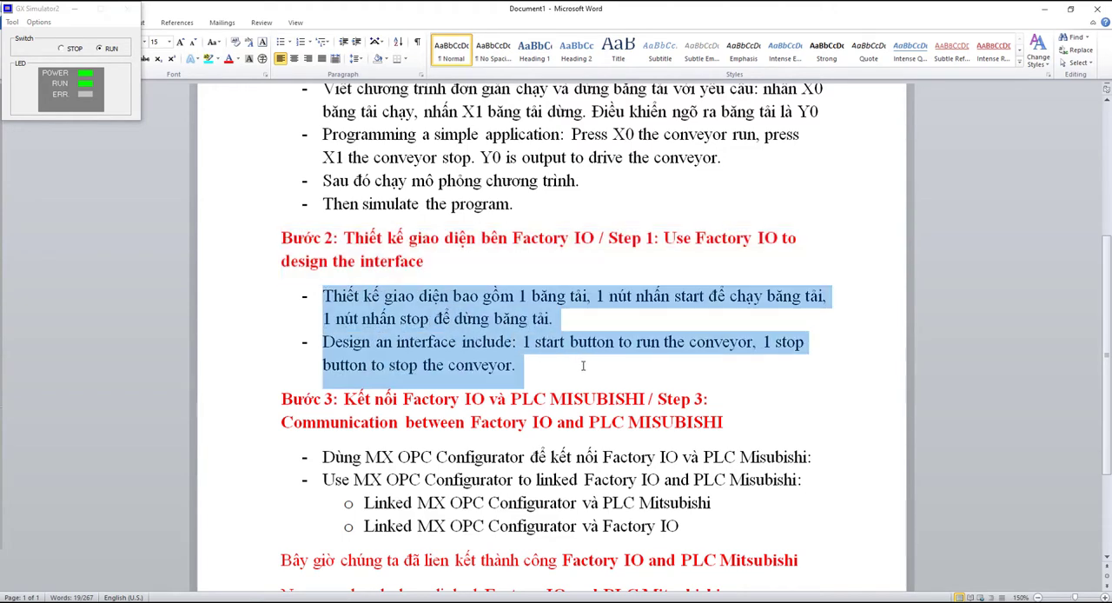
Launch Factory IO and create a new empty scene.
{"action": "left_click", "coordinate": [1111, 602]}
{"action": "double_click", "coordinate": [65, 498]}
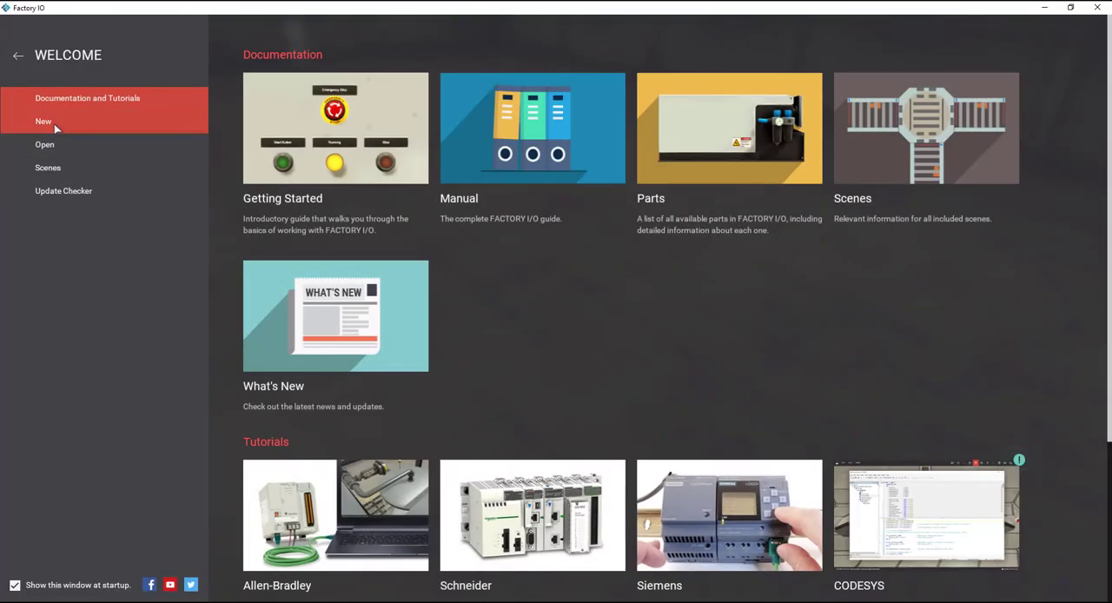
{"action": "left_click", "coordinate": [57, 122]}
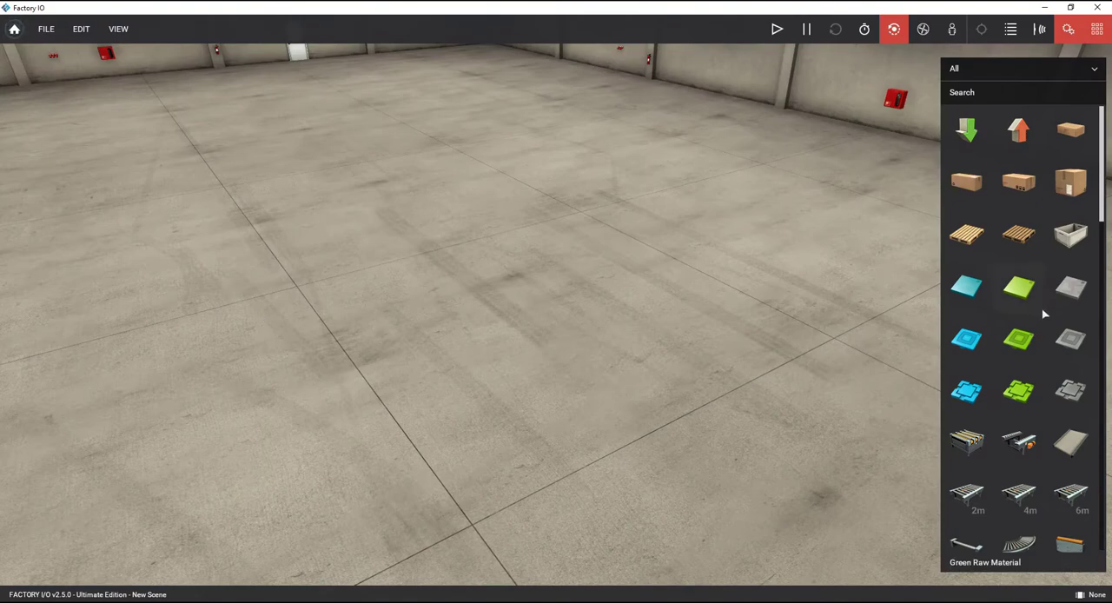
Place a roller conveyor on the factory floor and attach a downward-sloping chute to one end.
{"action": "scroll", "coordinate": [1043, 311], "scroll_direction": "down", "scroll_amount": 1}
{"action": "left_click_drag", "start_coordinate": [941, 467], "coordinate": [412, 324]}
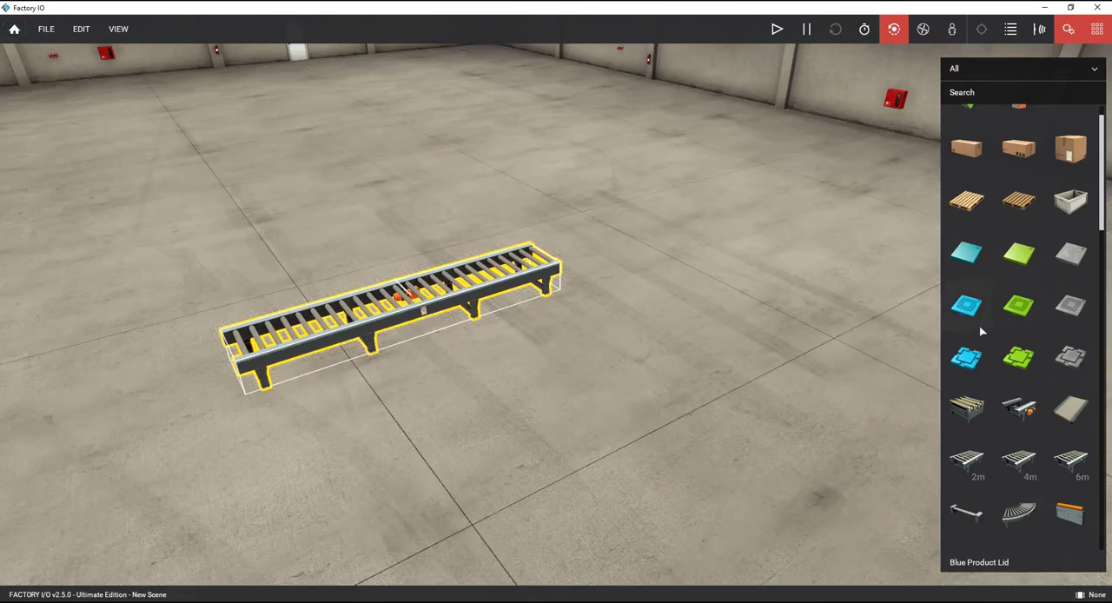
{"action": "left_click_drag", "start_coordinate": [1073, 407], "coordinate": [569, 271]}
{"action": "right_click_drag", "start_coordinate": [636, 264], "coordinate": [420, 257]}
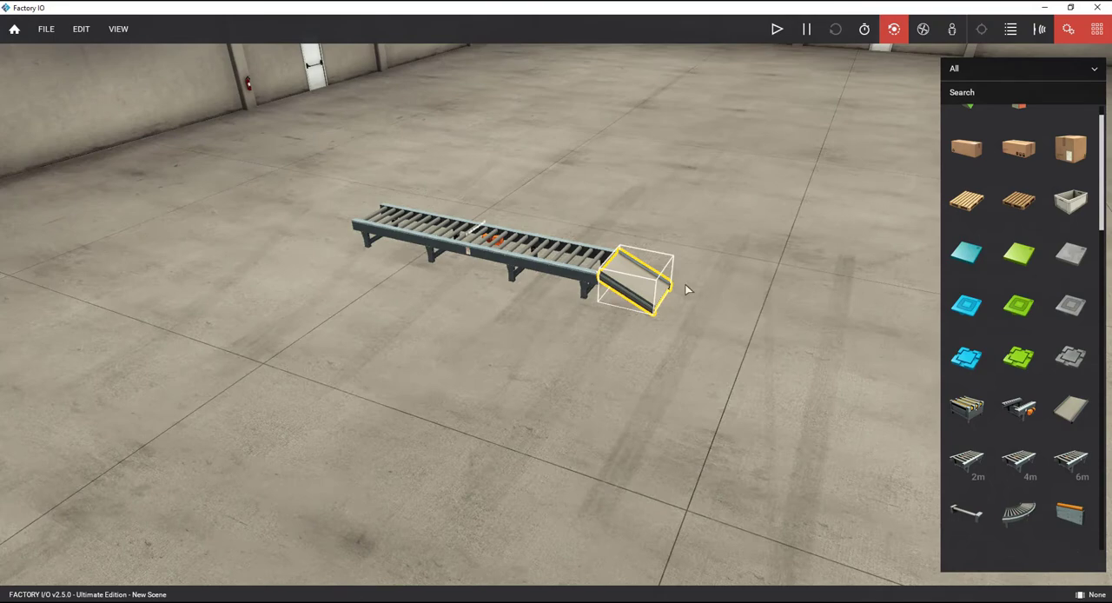
{"action": "right_click_drag", "start_coordinate": [687, 288], "coordinate": [861, 293]}
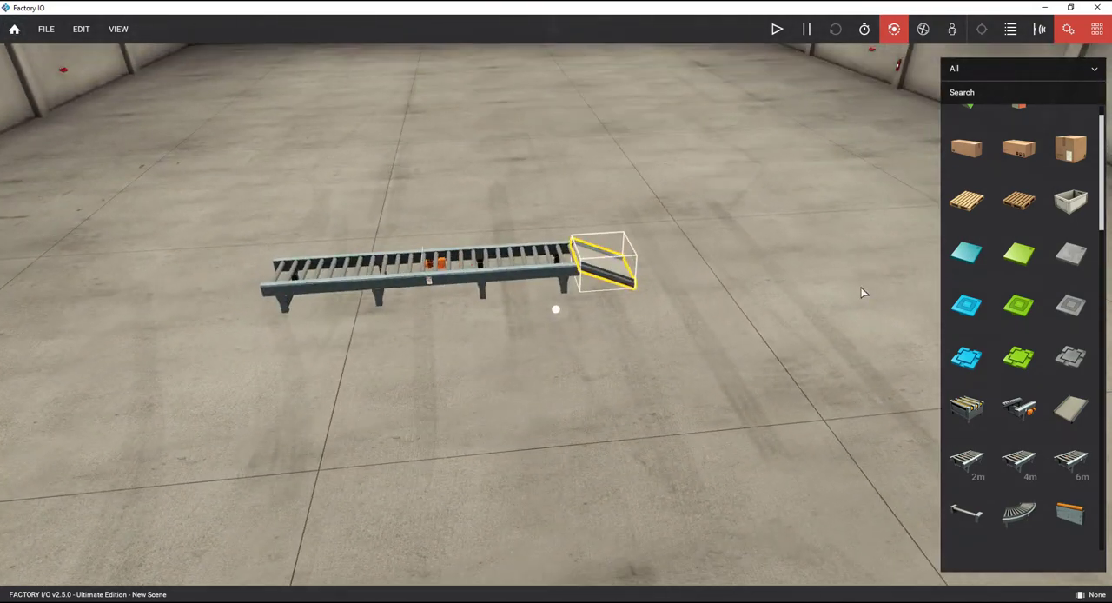
Add a remover and position it at the lower end of the chute.
{"action": "scroll", "coordinate": [1043, 287], "scroll_direction": "up", "scroll_amount": 2}
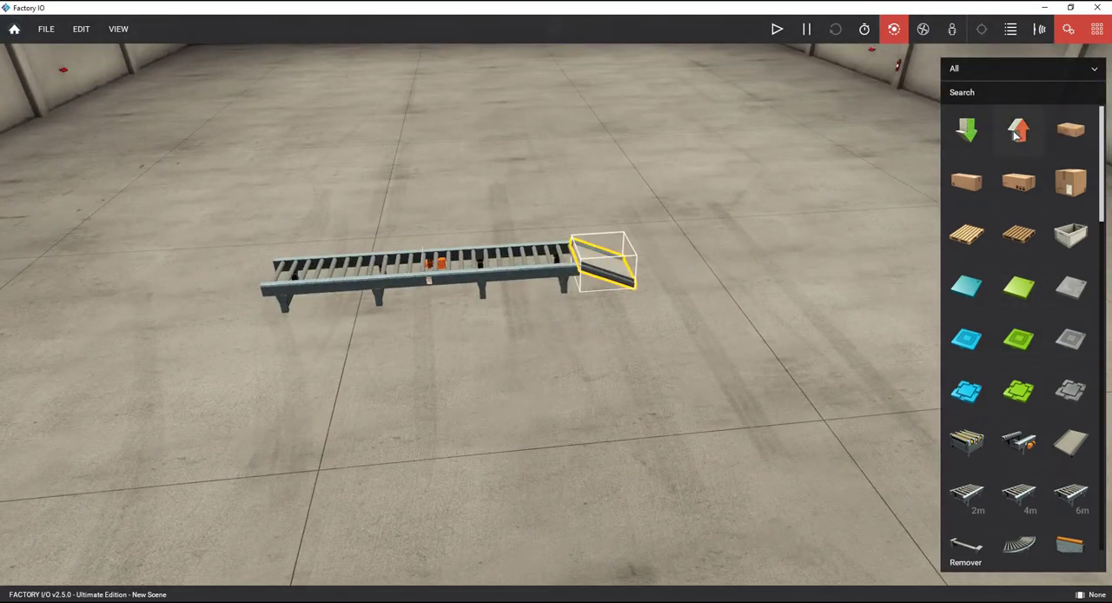
{"action": "left_click_drag", "start_coordinate": [1016, 130], "coordinate": [658, 276]}
{"action": "right_click_drag", "start_coordinate": [805, 244], "coordinate": [398, 264]}
{"action": "left_click_drag", "start_coordinate": [633, 385], "coordinate": [640, 383]}
{"action": "right_click_drag", "start_coordinate": [738, 375], "coordinate": [996, 353]}
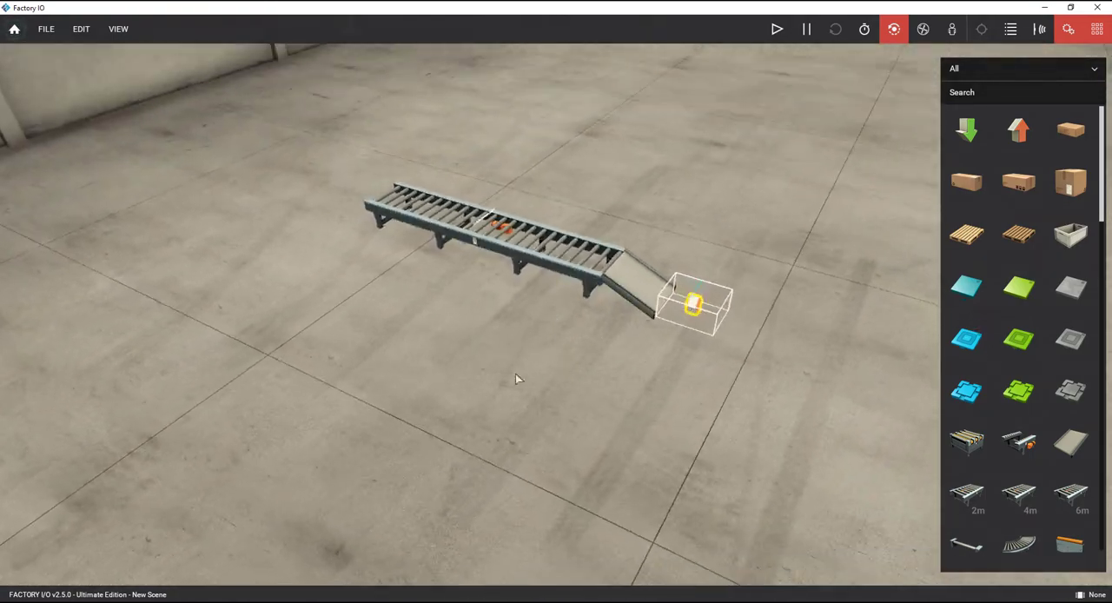
{"action": "right_click_drag", "start_coordinate": [515, 376], "coordinate": [718, 370]}
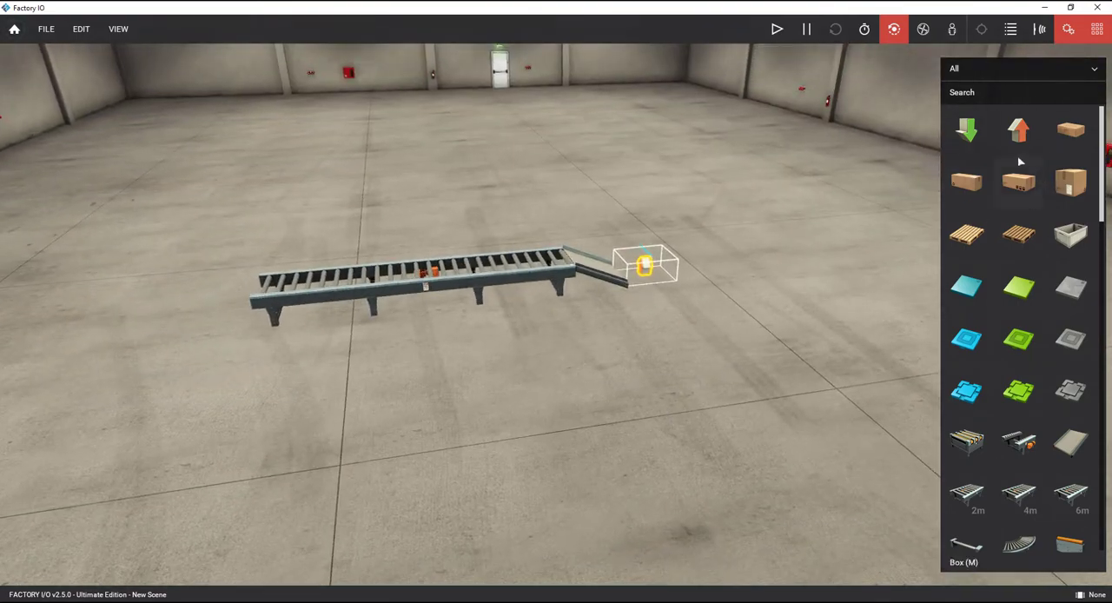
Add an emitter and position it above the rollers at the conveyor end opposite the chute.
{"action": "left_click_drag", "start_coordinate": [967, 130], "coordinate": [296, 230]}
{"action": "right_click_drag", "start_coordinate": [295, 230], "coordinate": [361, 377]}
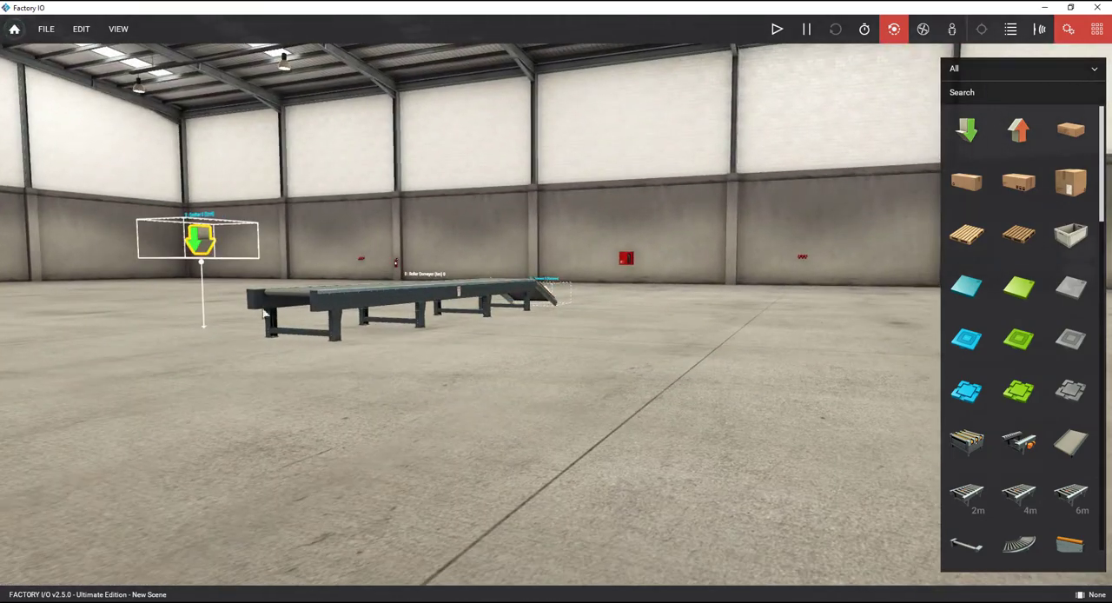
{"action": "right_click_drag", "start_coordinate": [163, 321], "coordinate": [232, 303]}
{"action": "left_click_drag", "start_coordinate": [259, 273], "coordinate": [450, 289]}
{"action": "mouse_move", "coordinate": [598, 322]}
{"action": "right_mouse_down"}
{"action": "mouse_move", "coordinate": [618, 324]}
{"action": "mouse_move", "coordinate": [604, 308]}
{"action": "right_mouse_up"}
{"action": "left_click_drag", "start_coordinate": [524, 353], "coordinate": [492, 355]}
{"action": "right_click_drag", "start_coordinate": [599, 345], "coordinate": [769, 311]}
{"action": "left_click_drag", "start_coordinate": [776, 313], "coordinate": [689, 303]}
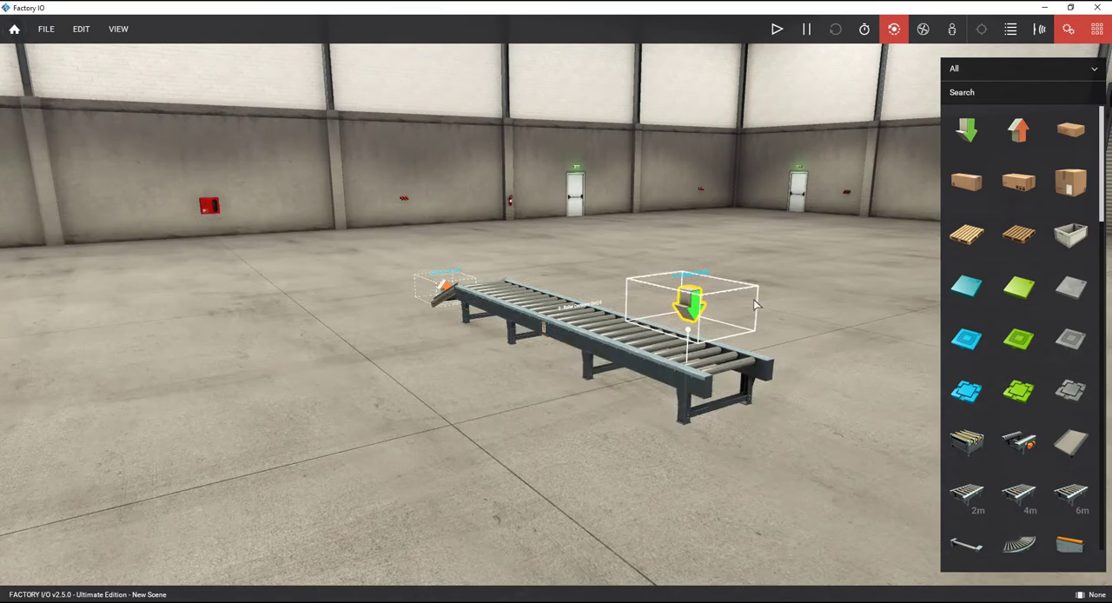
{"action": "right_click_drag", "start_coordinate": [755, 304], "coordinate": [713, 283]}
{"action": "mouse_move", "coordinate": [514, 385]}
{"action": "left_mouse_down"}
{"action": "mouse_move", "coordinate": [525, 401]}
{"action": "mouse_move", "coordinate": [521, 388]}
{"action": "left_mouse_up"}
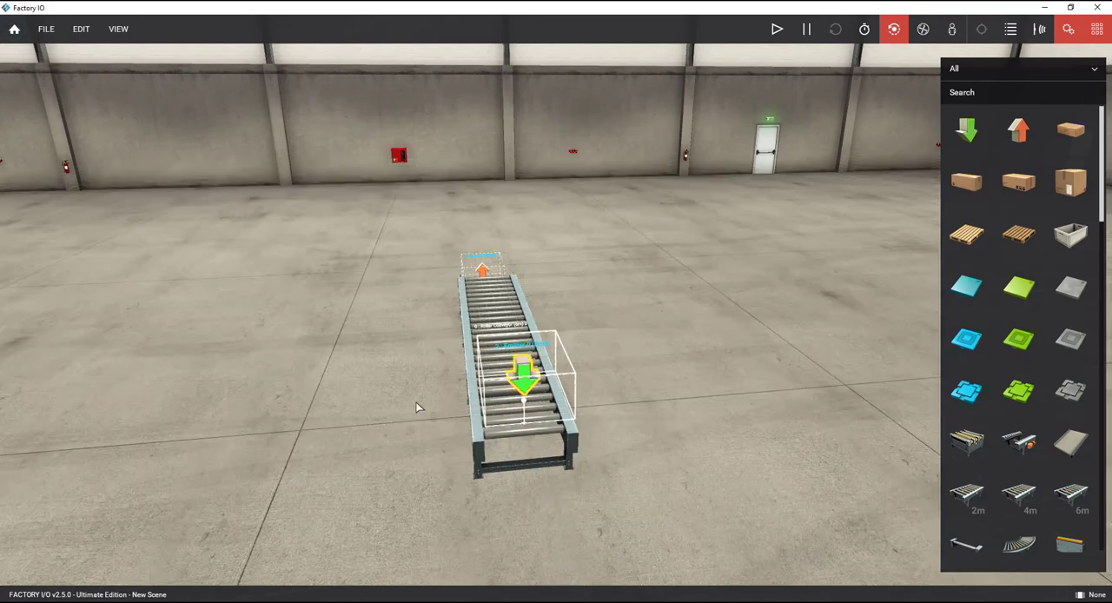
Centre the emitter over the rollers at the conveyor's loading end, checking its alignment from several viewing angles.
{"action": "mouse_move", "coordinate": [597, 402]}
{"action": "right_mouse_down"}
{"action": "mouse_move", "coordinate": [608, 405]}
{"action": "mouse_move", "coordinate": [596, 385]}
{"action": "mouse_move", "coordinate": [509, 398]}
{"action": "mouse_move", "coordinate": [581, 389]}
{"action": "right_mouse_up"}
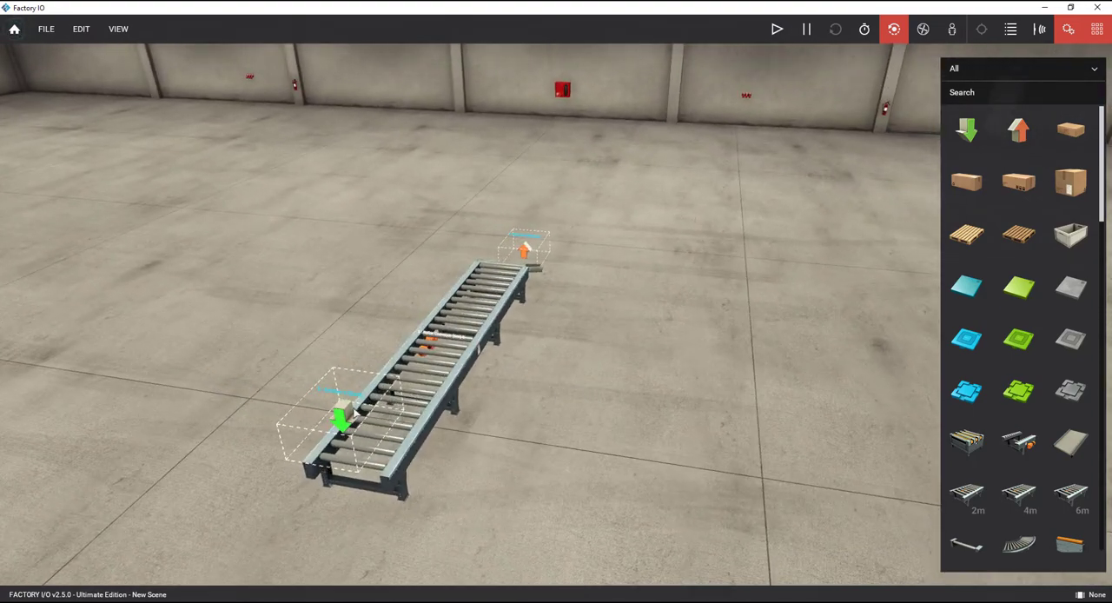
{"action": "left_click_drag", "start_coordinate": [346, 414], "coordinate": [363, 406]}
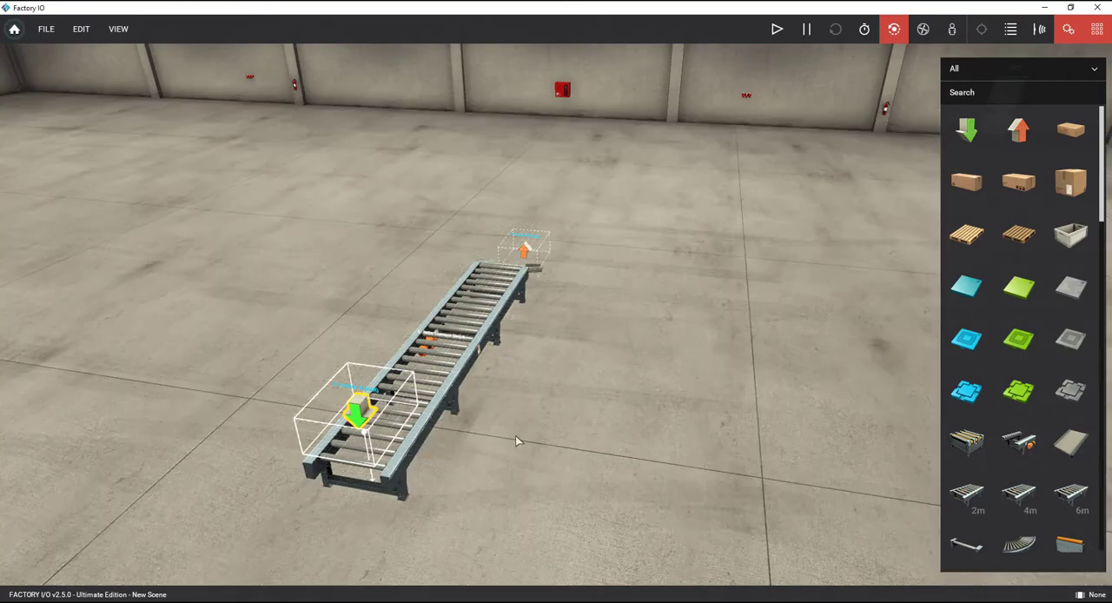
{"action": "right_click_drag", "start_coordinate": [519, 441], "coordinate": [589, 439]}
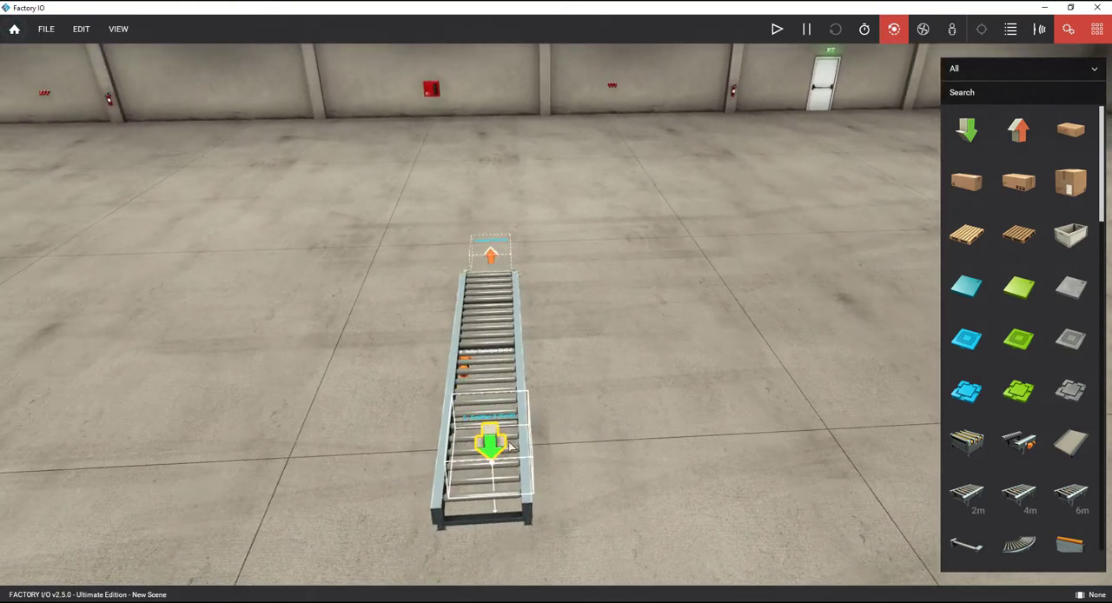
{"action": "left_click_drag", "start_coordinate": [493, 445], "coordinate": [481, 445]}
{"action": "right_click_drag", "start_coordinate": [680, 421], "coordinate": [524, 402]}
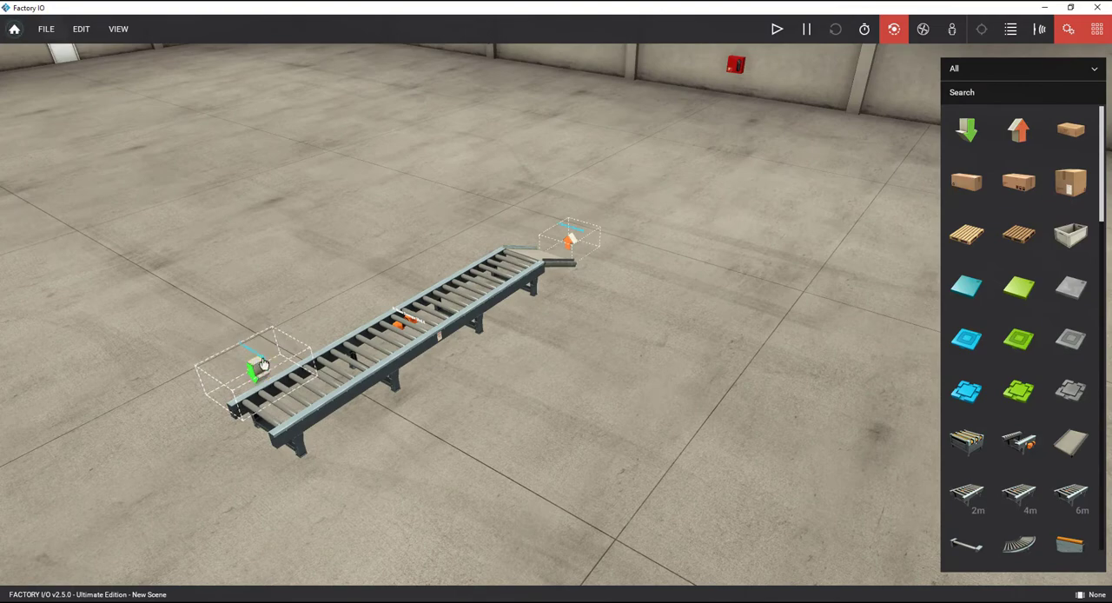
{"action": "left_click_drag", "start_coordinate": [268, 368], "coordinate": [298, 368]}
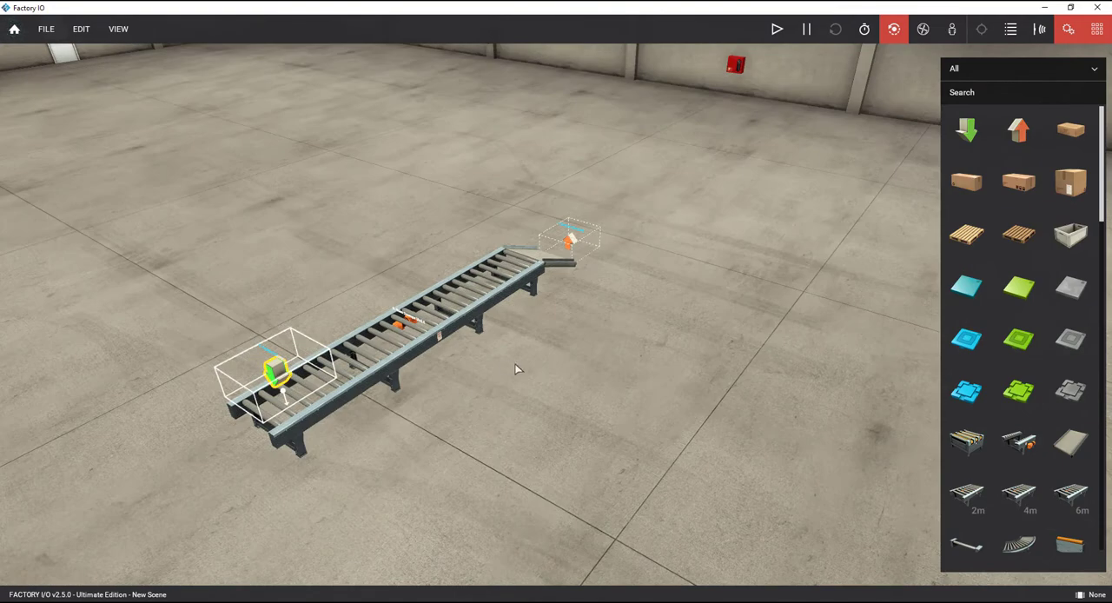
{"action": "right_click_drag", "start_coordinate": [515, 369], "coordinate": [541, 443]}
{"action": "left_click_drag", "start_coordinate": [494, 401], "coordinate": [480, 417]}
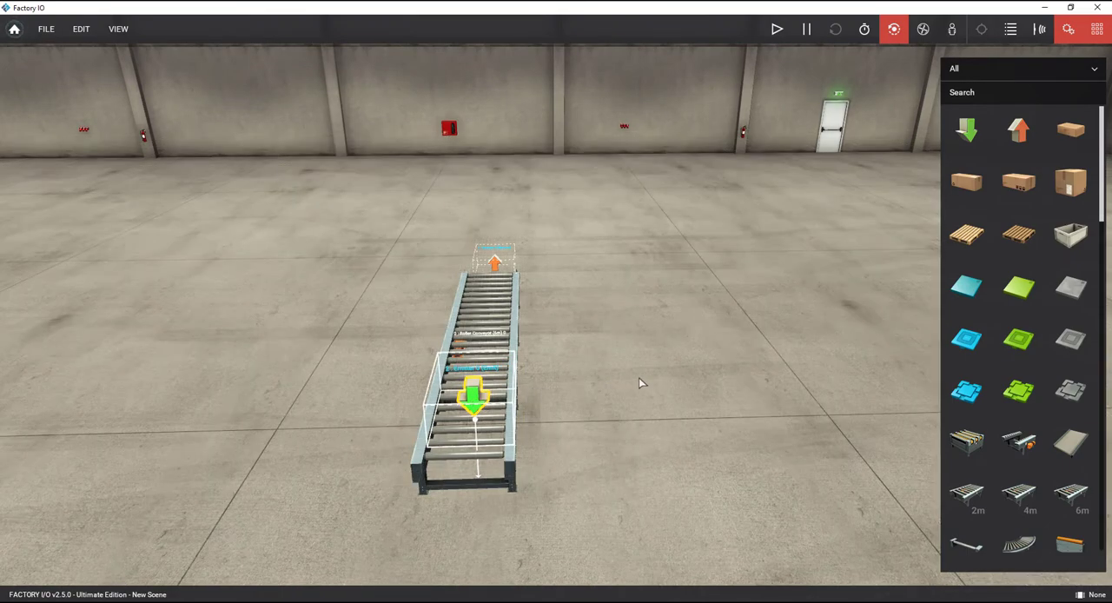
{"action": "left_click", "coordinate": [637, 381]}
Place an electric switchboard on the floor in front of the roller conveyor.
{"action": "right_click_drag", "start_coordinate": [590, 378], "coordinate": [477, 428]}
{"action": "right_click_drag", "start_coordinate": [404, 413], "coordinate": [321, 374]}
{"action": "scroll", "coordinate": [1050, 398], "scroll_direction": "down", "scroll_amount": 1}
{"action": "scroll", "coordinate": [1052, 400], "scroll_direction": "down", "scroll_amount": 7}
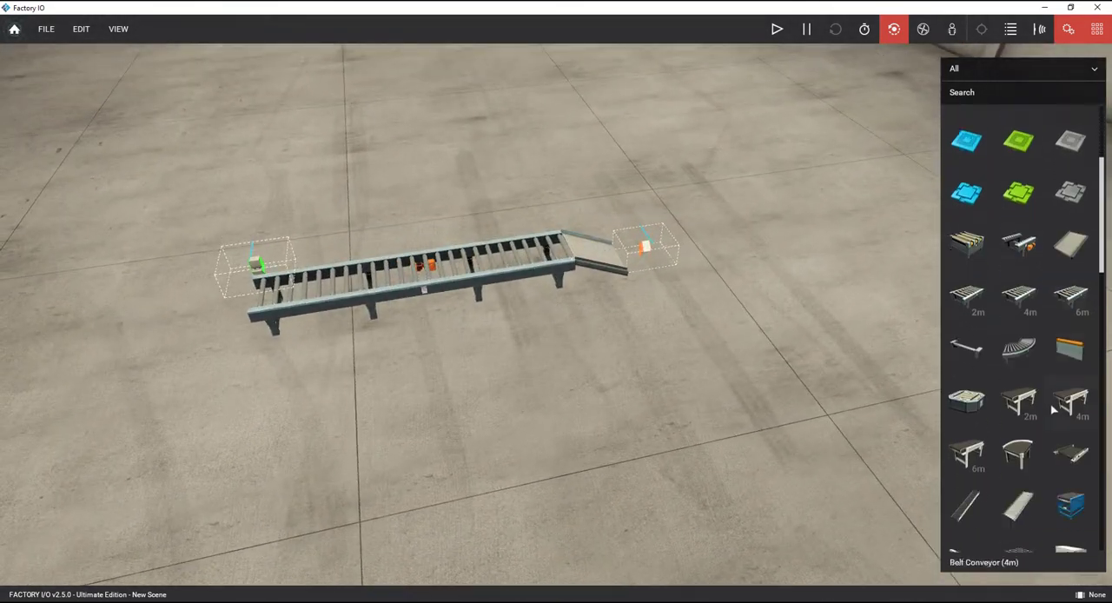
{"action": "scroll", "coordinate": [1050, 392], "scroll_direction": "down", "scroll_amount": 8}
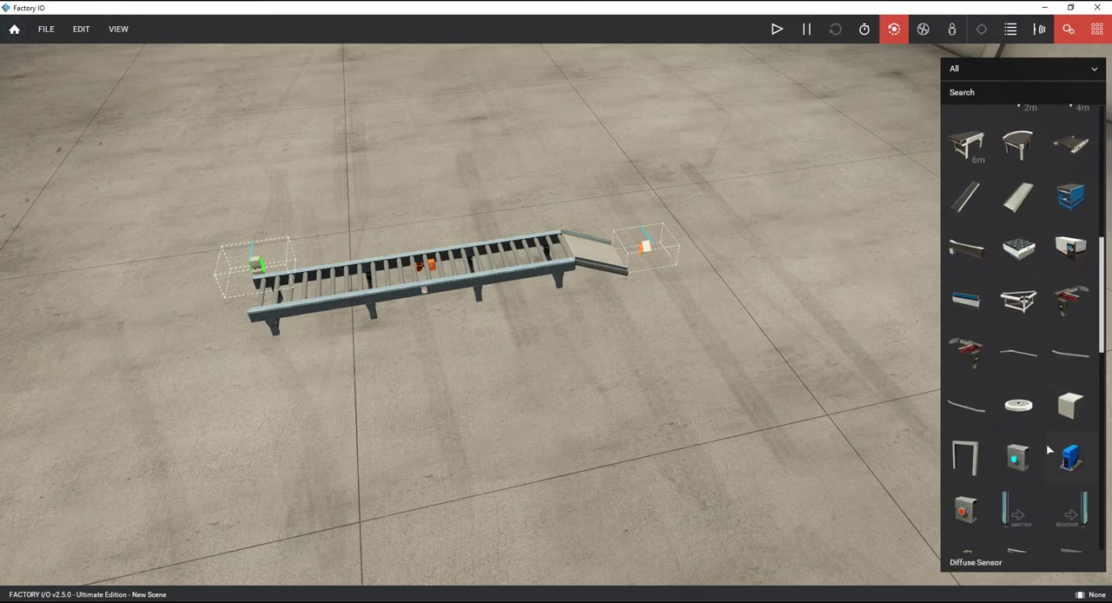
{"action": "scroll", "coordinate": [1052, 445], "scroll_direction": "down", "scroll_amount": 1}
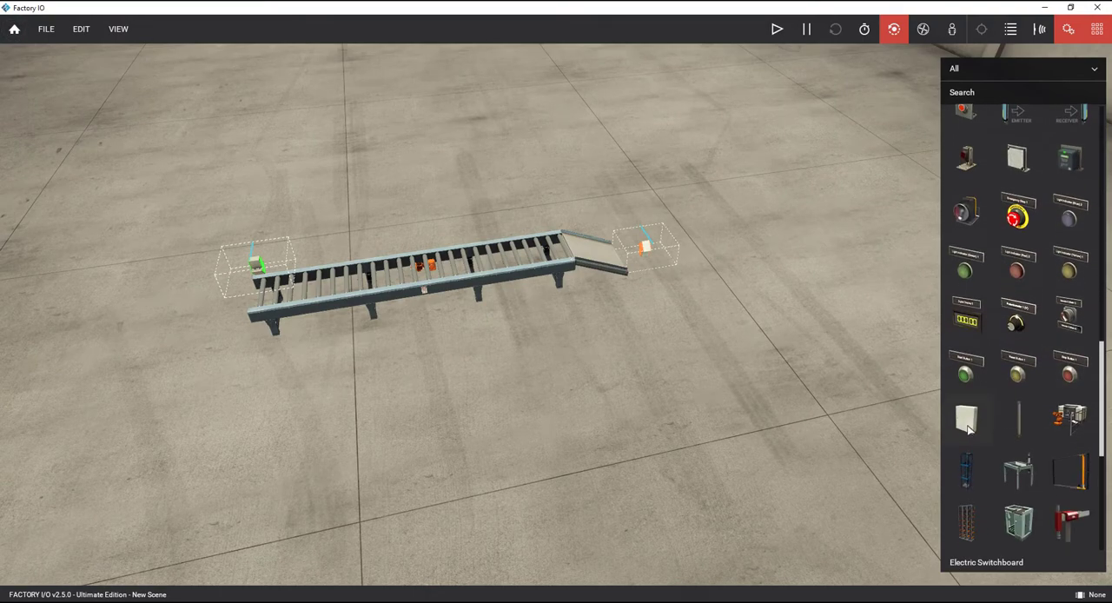
{"action": "left_click_drag", "start_coordinate": [966, 419], "coordinate": [518, 393]}
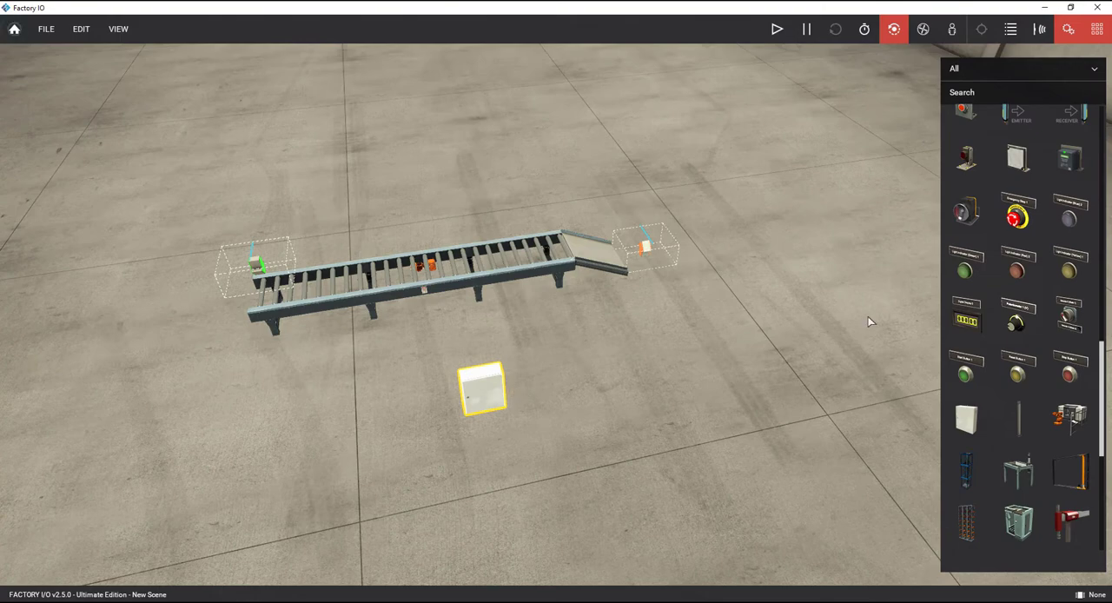
Add a start button at the electric switchboard and shift the switchboard aside so the button is accessible.
{"action": "left_click_drag", "start_coordinate": [966, 372], "coordinate": [491, 376]}
{"action": "right_click_drag", "start_coordinate": [540, 371], "coordinate": [511, 381]}
{"action": "scroll", "coordinate": [510, 381], "scroll_direction": "up", "scroll_amount": 2}
{"action": "scroll", "coordinate": [510, 383], "scroll_direction": "up", "scroll_amount": 3}
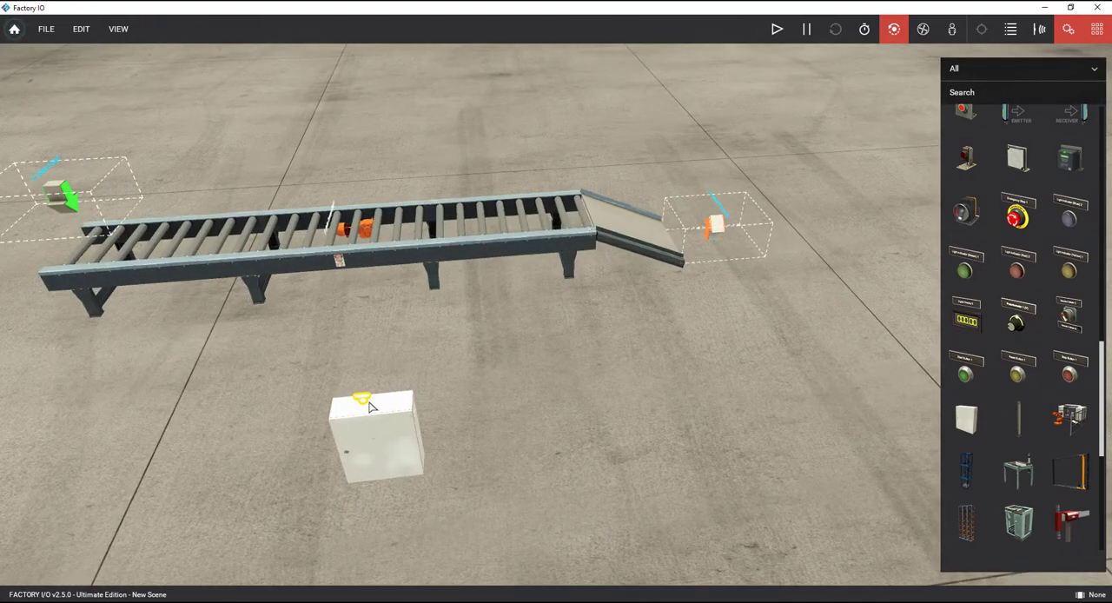
{"action": "left_click_drag", "start_coordinate": [369, 407], "coordinate": [266, 374]}
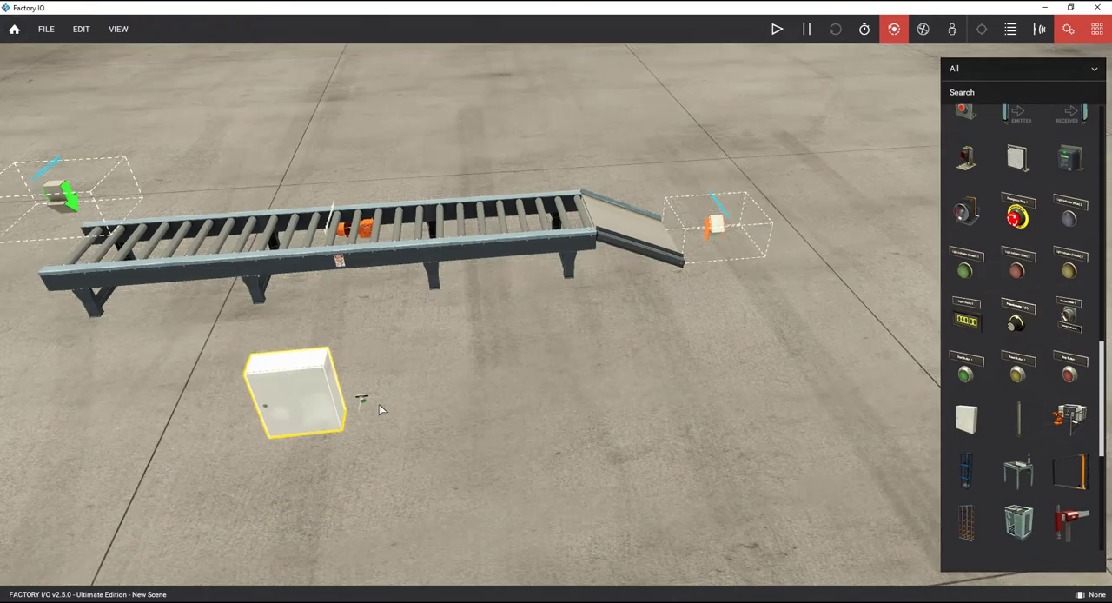
Raise the start button and mount it near the upper left corner of the switchboard's front face.
{"action": "left_click", "coordinate": [362, 398]}
{"action": "left_click_drag", "start_coordinate": [362, 399], "coordinate": [357, 384]}
{"action": "left_click", "coordinate": [356, 383]}
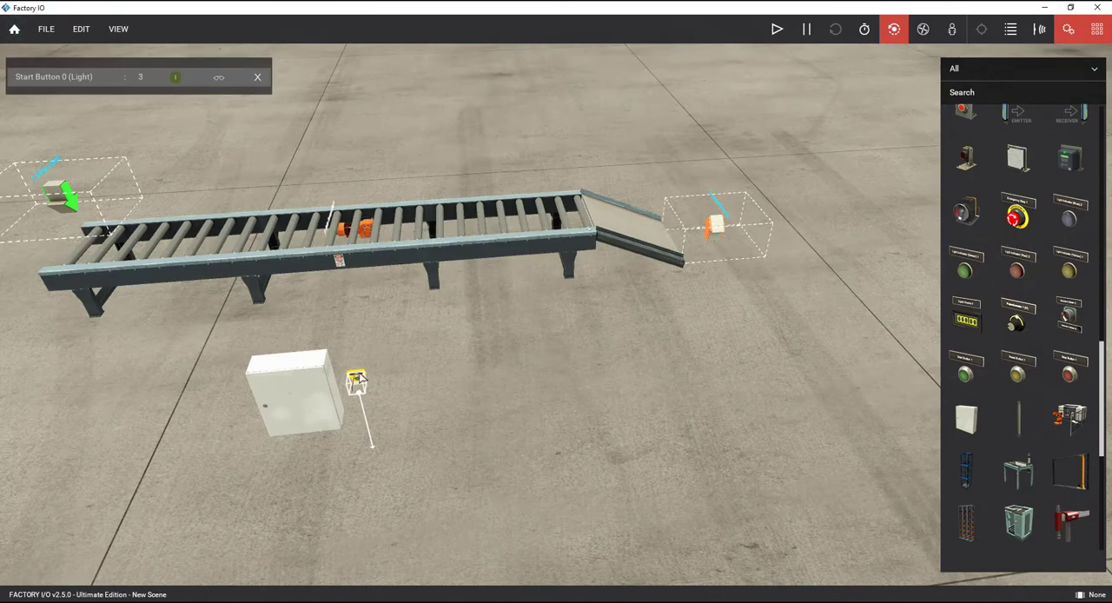
{"action": "left_click_drag", "start_coordinate": [357, 379], "coordinate": [278, 389]}
{"action": "right_click_drag", "start_coordinate": [389, 352], "coordinate": [473, 390]}
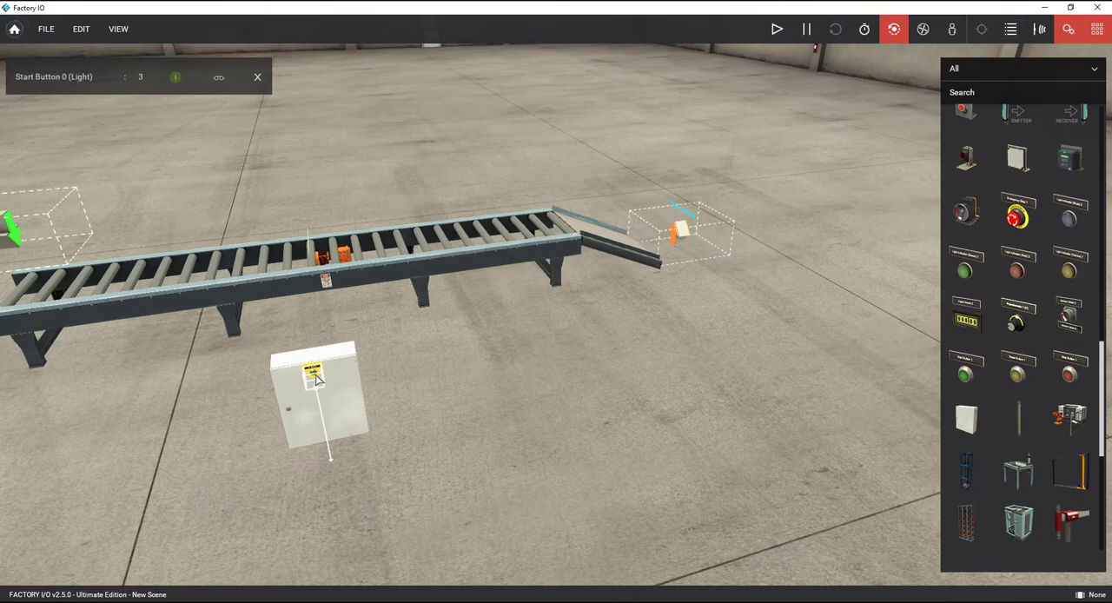
{"action": "left_click_drag", "start_coordinate": [319, 388], "coordinate": [301, 382]}
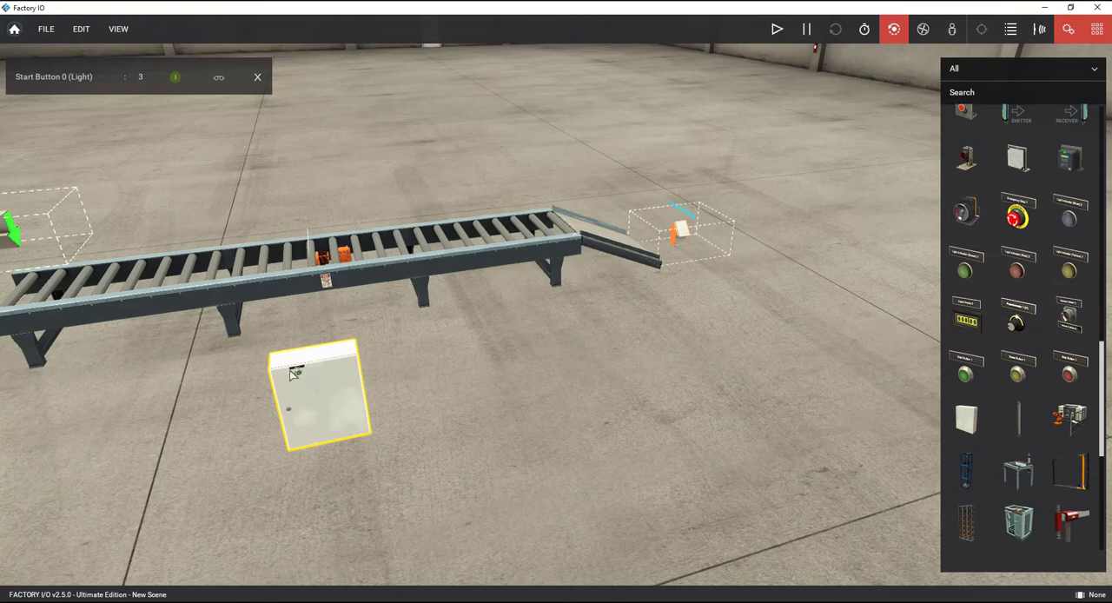
{"action": "left_click", "coordinate": [437, 420]}
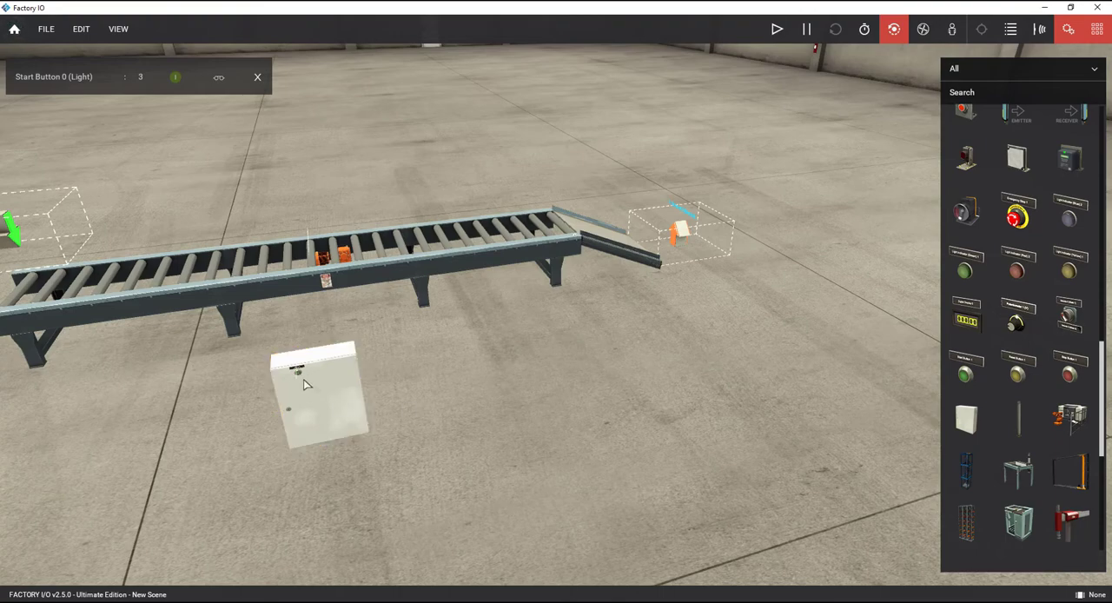
{"action": "left_click", "coordinate": [298, 374]}
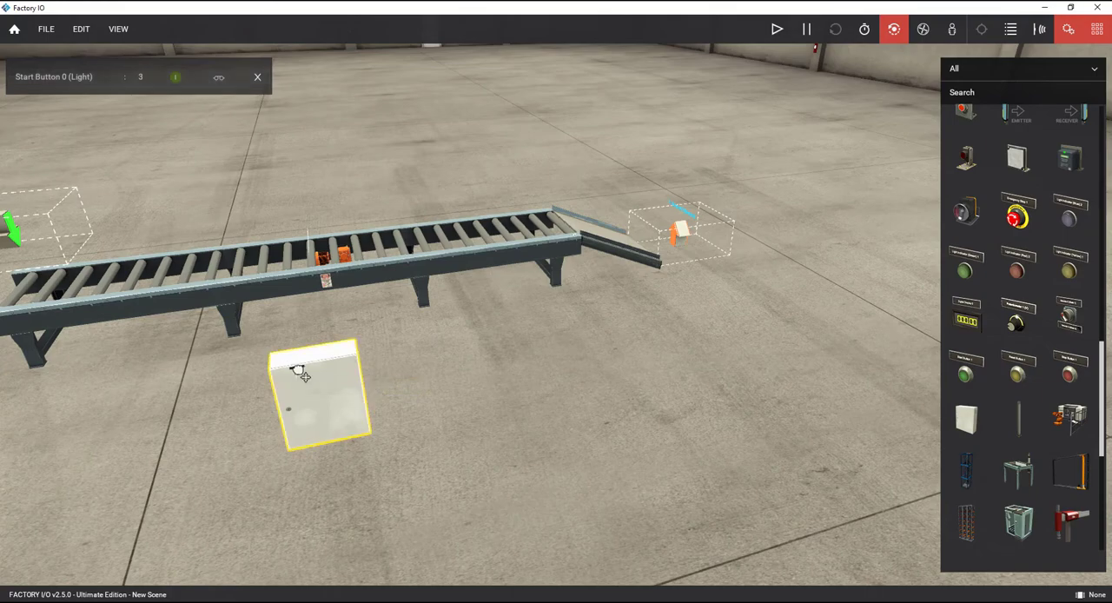
{"action": "left_click", "coordinate": [298, 374]}
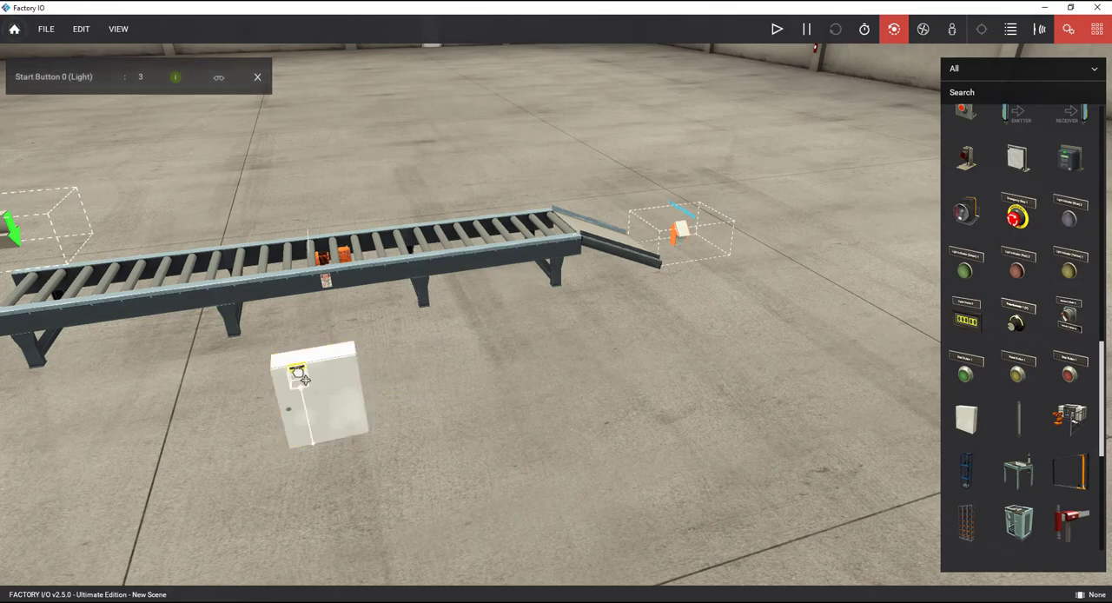
{"action": "left_click_drag", "start_coordinate": [304, 380], "coordinate": [307, 390]}
Add a second push button for stopping the conveyor and mount it near the upper right corner of the switchboard's front.
{"action": "right_click_drag", "start_coordinate": [455, 377], "coordinate": [815, 359]}
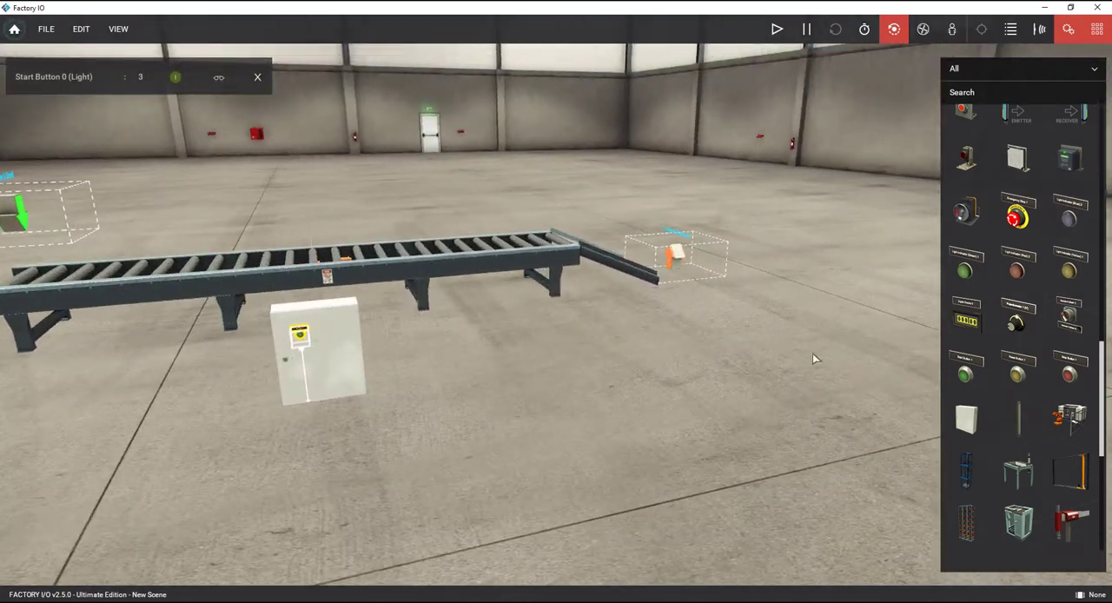
{"action": "left_click_drag", "start_coordinate": [966, 369], "coordinate": [349, 323]}
{"action": "key", "text": "v"}
{"action": "key", "text": "v"}
{"action": "double_click", "coordinate": [349, 327]}
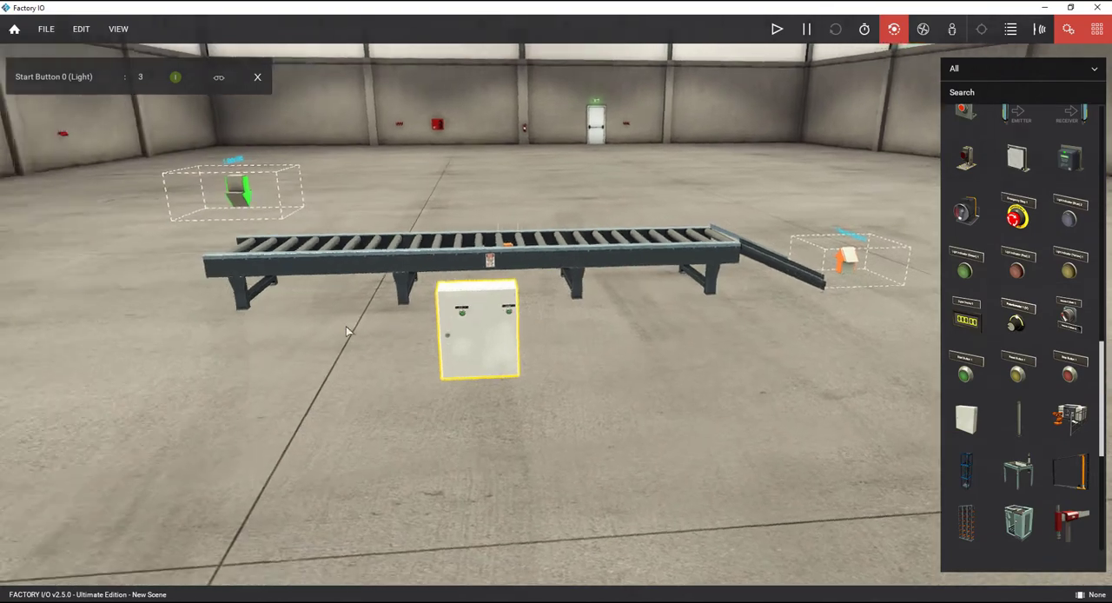
{"action": "left_click", "coordinate": [563, 311]}
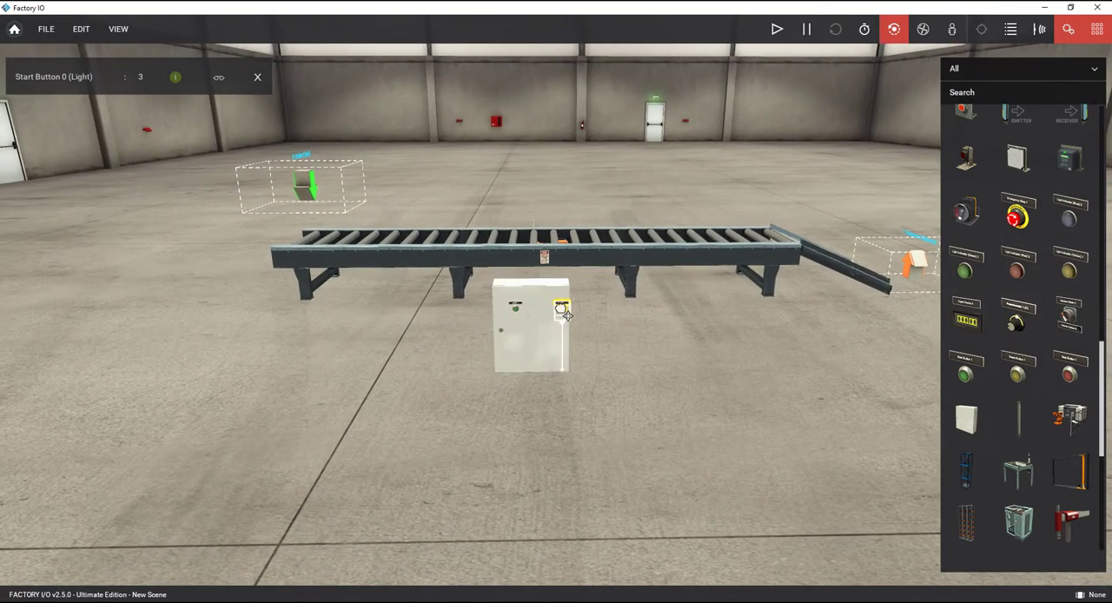
{"action": "left_click_drag", "start_coordinate": [568, 317], "coordinate": [558, 315]}
{"action": "left_click", "coordinate": [619, 334]}
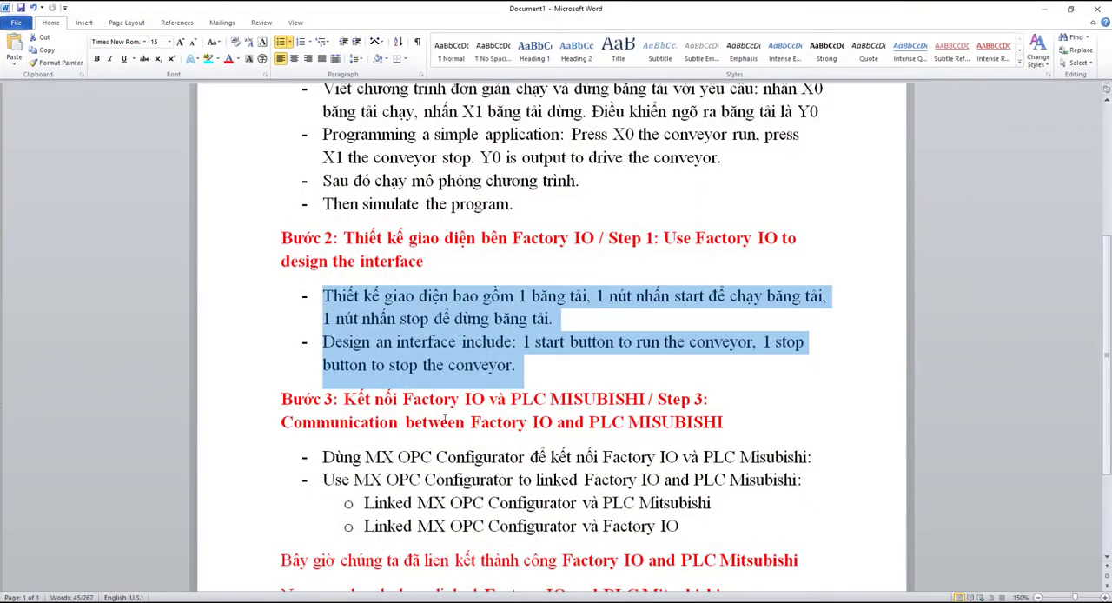
Review the Step 3 notes in the Word document on linking Factory IO and the Mitsubishi PLC through MX OPC Configurator.
{"action": "scroll", "coordinate": [465, 392], "scroll_direction": "down", "scroll_amount": 1}
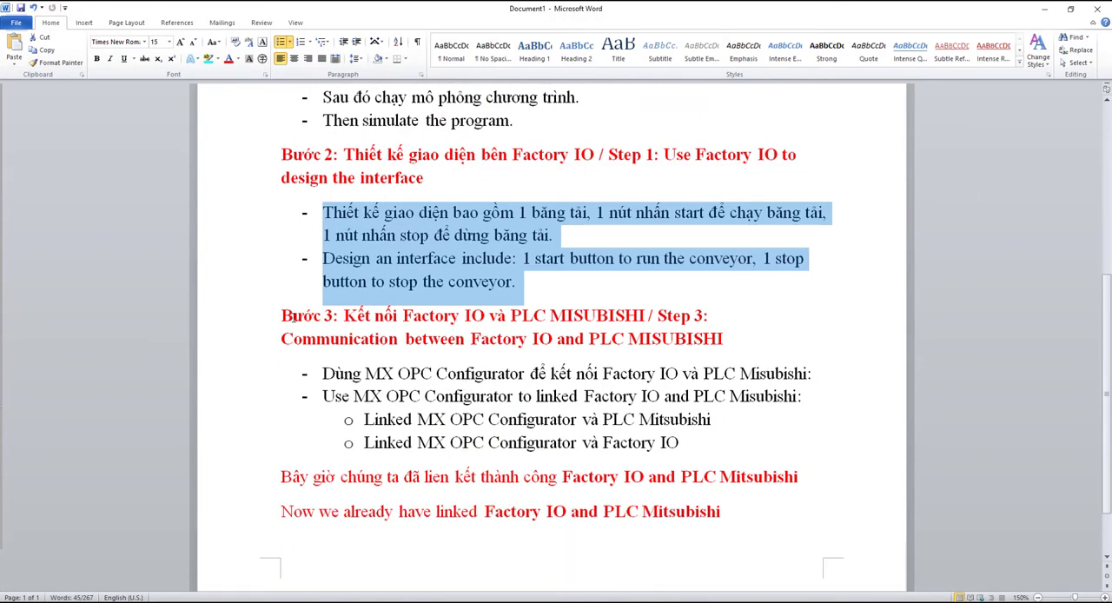
{"action": "left_click_drag", "start_coordinate": [282, 318], "coordinate": [679, 347]}
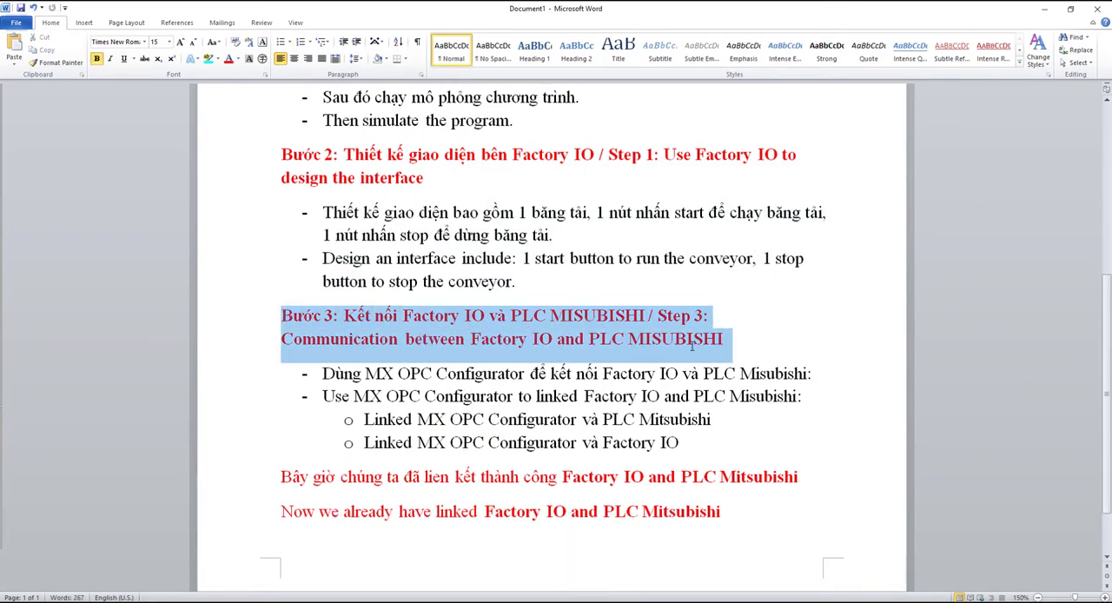
{"action": "left_click", "coordinate": [485, 419]}
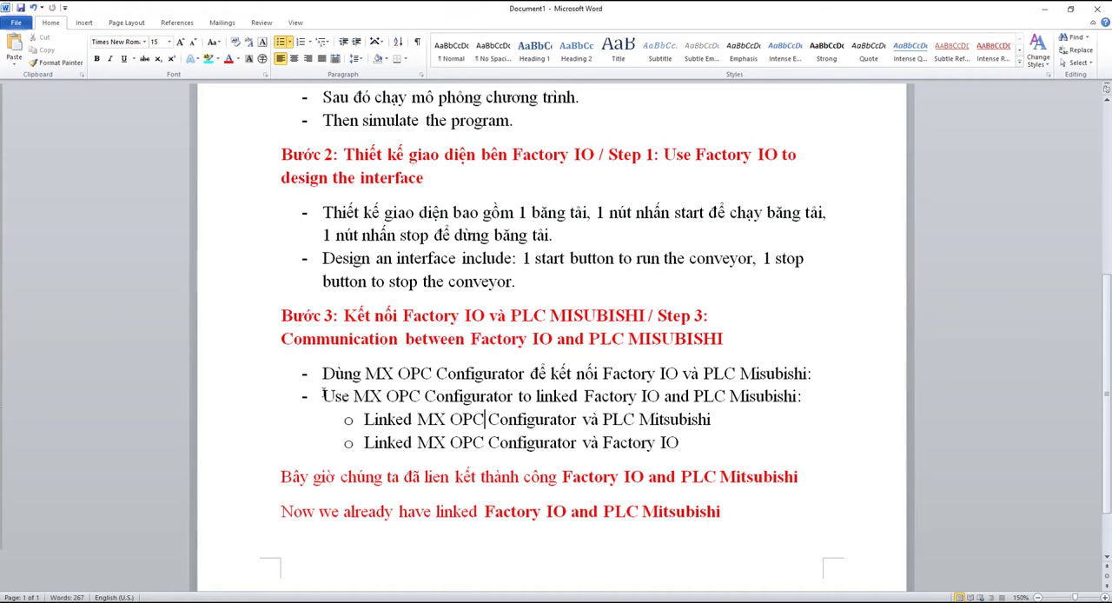
{"action": "left_click_drag", "start_coordinate": [322, 396], "coordinate": [759, 411]}
{"action": "left_click", "coordinate": [368, 419]}
{"action": "left_click_drag", "start_coordinate": [368, 419], "coordinate": [748, 401]}
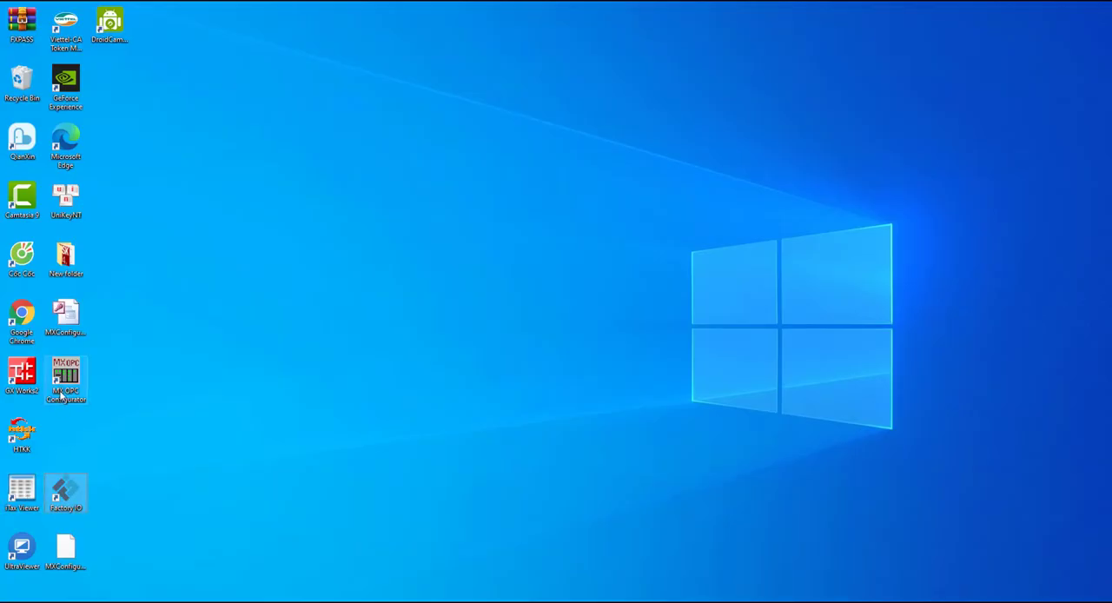
Launch MX OPC Configurator and add a new MX device to the address space.
{"action": "double_click", "coordinate": [64, 382]}
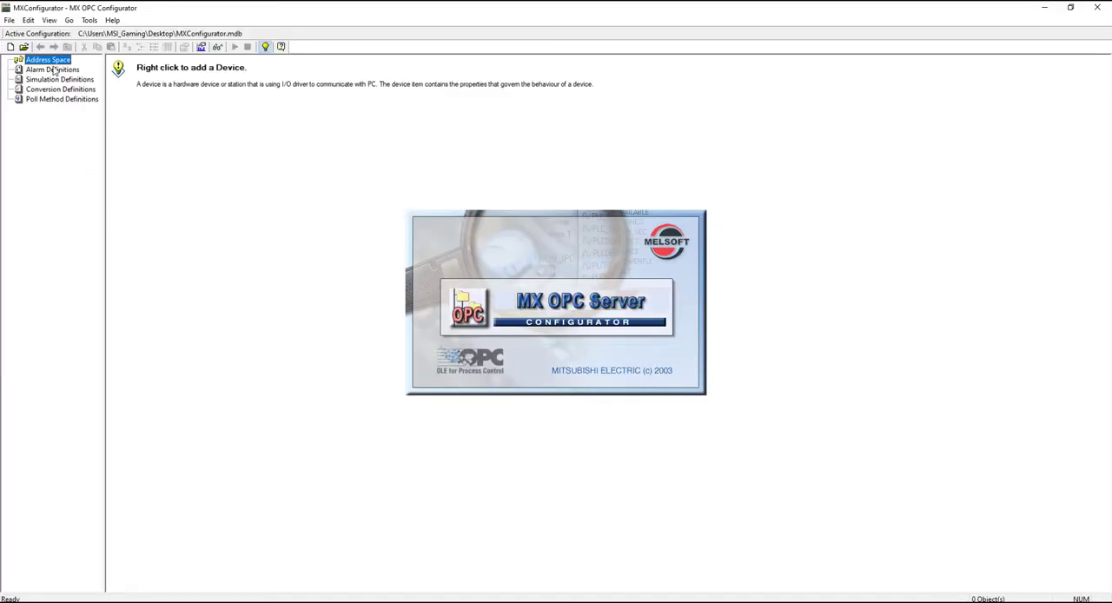
{"action": "right_click", "coordinate": [55, 63]}
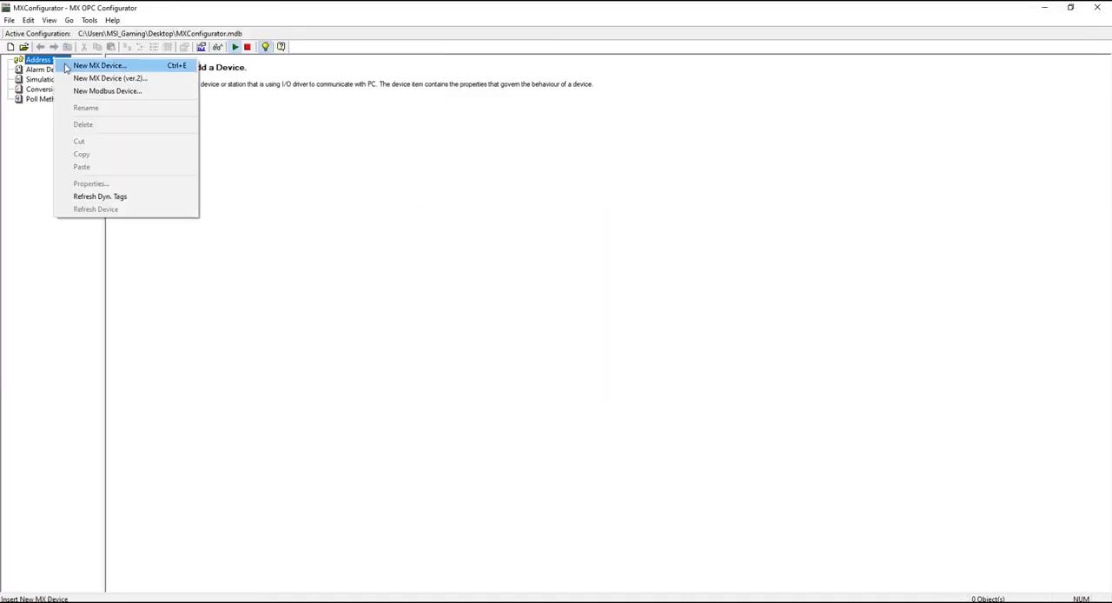
{"action": "left_click", "coordinate": [96, 64]}
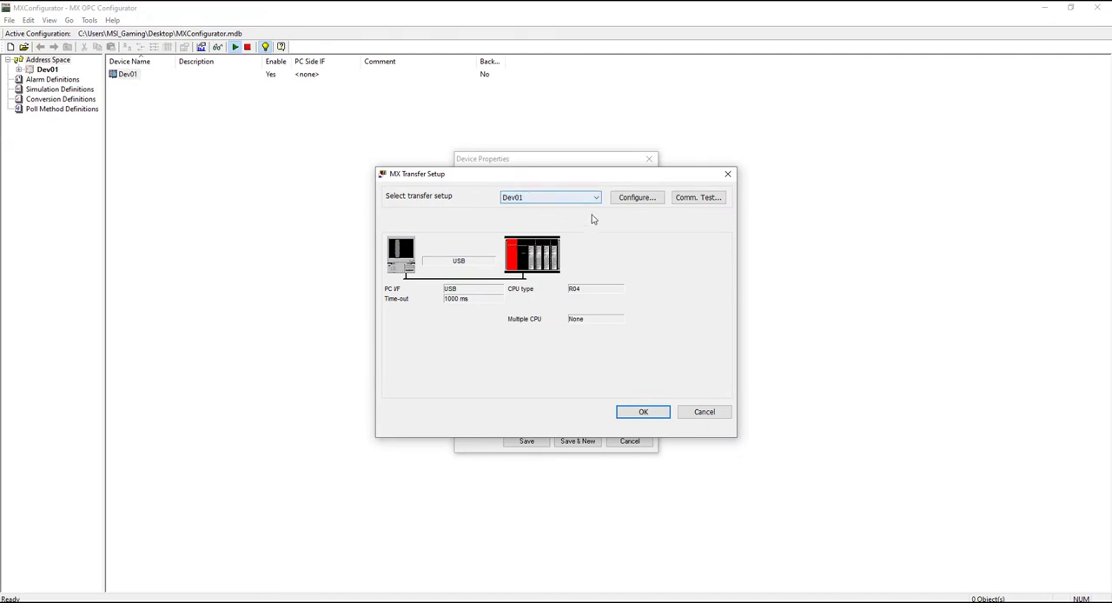
Configure the Dev01 transfer setup with GX Simulator2 as PC side interface and FXCPU as CPU series, and test the communication.
{"action": "left_click", "coordinate": [635, 199]}
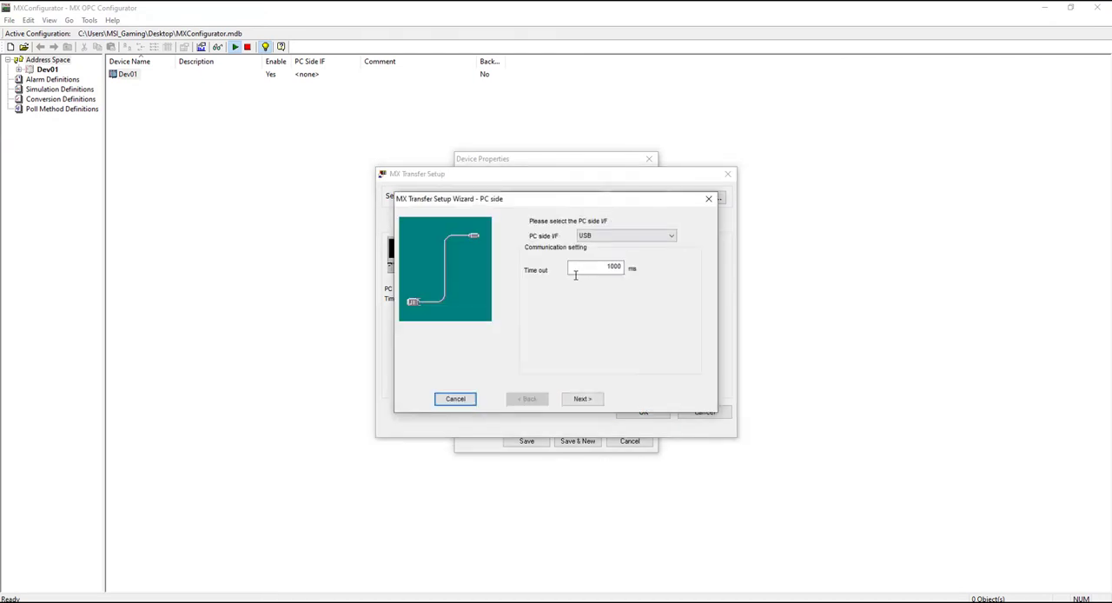
{"action": "left_click", "coordinate": [607, 236]}
{"action": "left_click", "coordinate": [611, 362]}
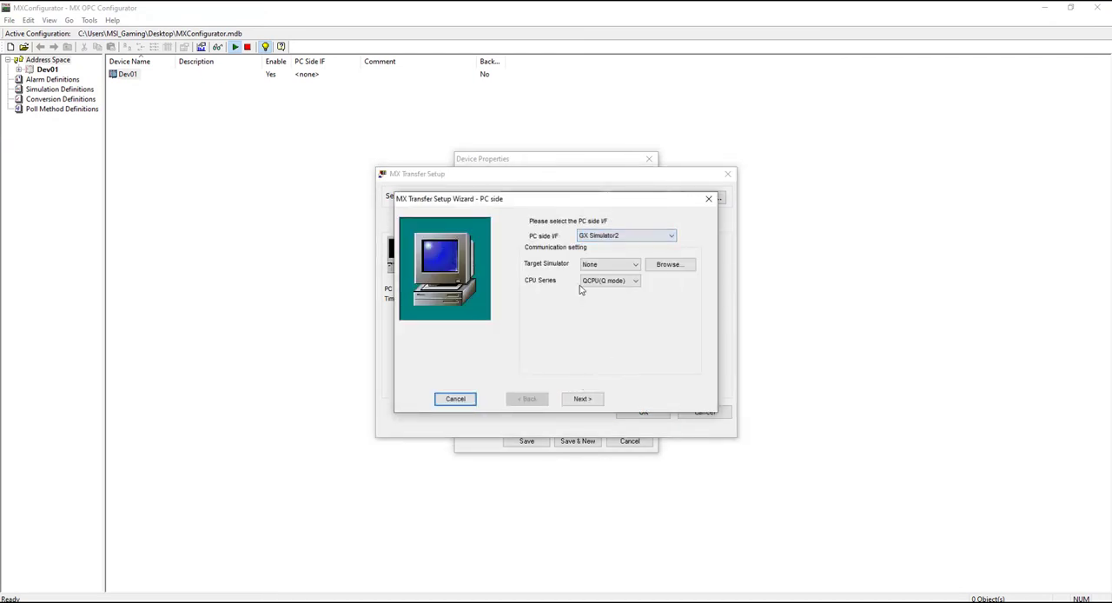
{"action": "left_click", "coordinate": [608, 280]}
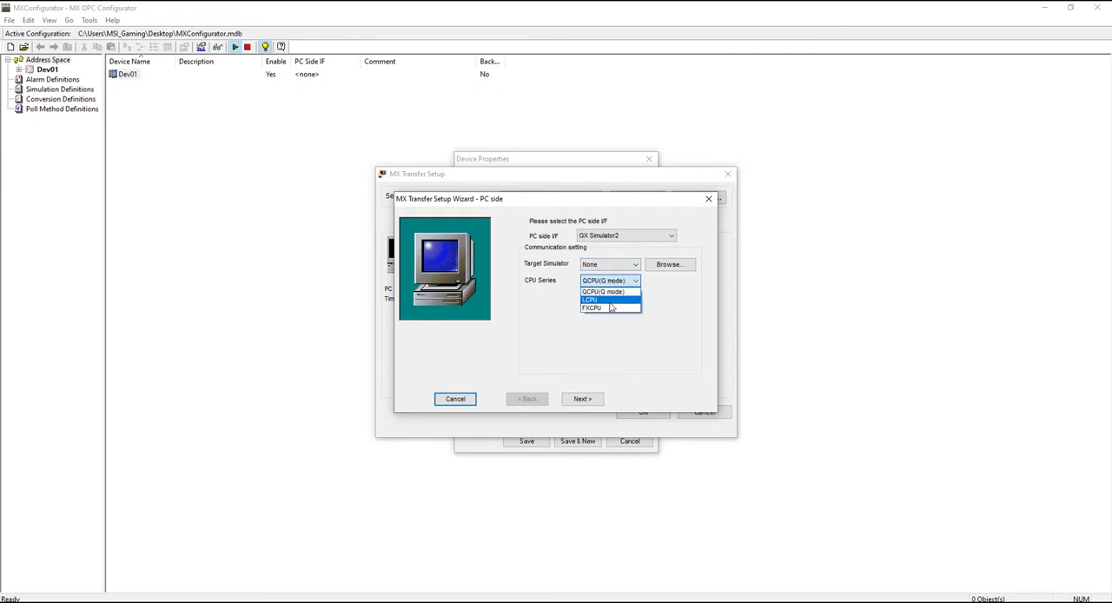
{"action": "left_click", "coordinate": [614, 310]}
{"action": "left_click", "coordinate": [582, 399]}
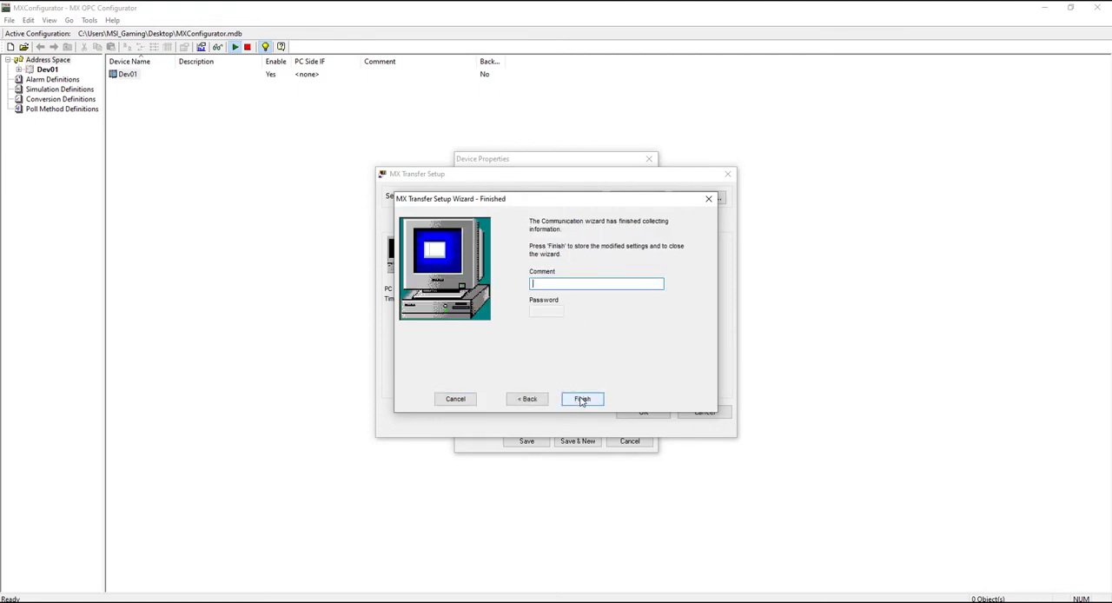
{"action": "left_click", "coordinate": [582, 400]}
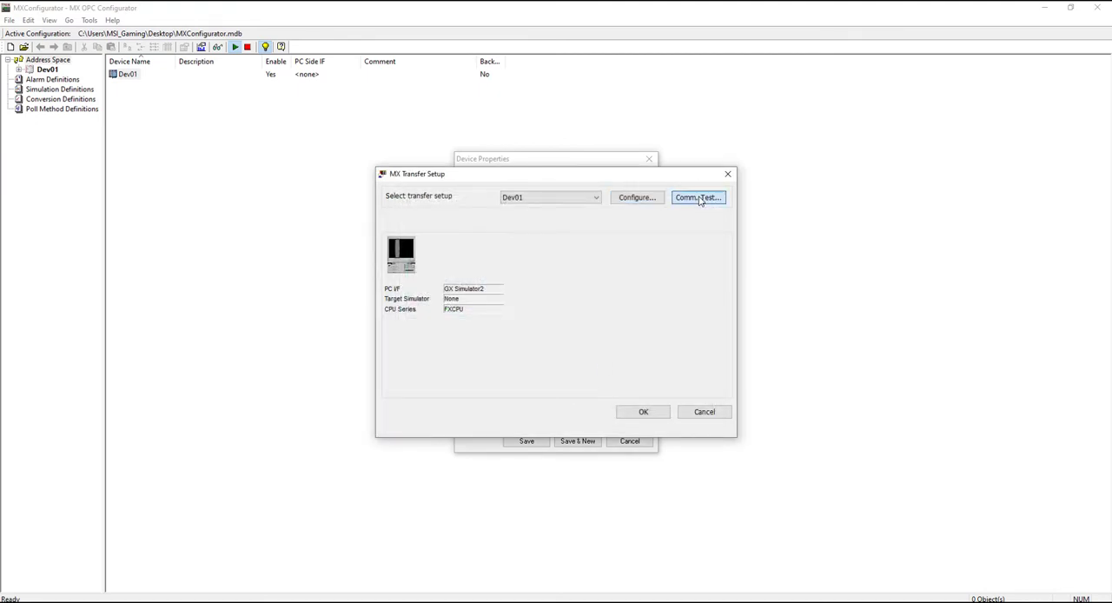
{"action": "left_click", "coordinate": [699, 198]}
{"action": "left_click", "coordinate": [600, 350]}
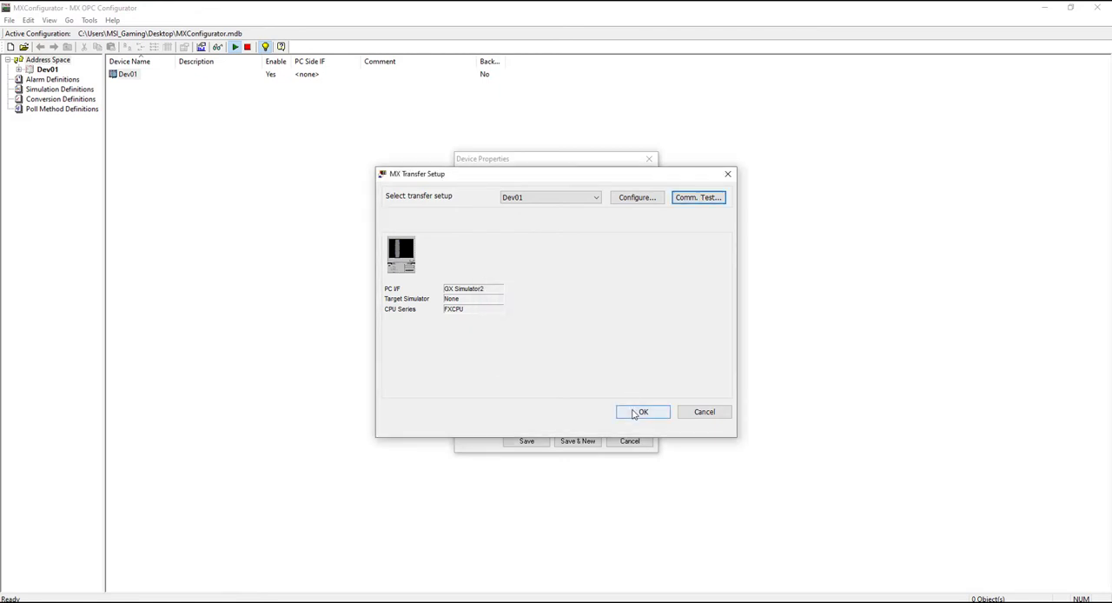
Accept the transfer setup, save the Dev01 device properties and expand Dev01 in the address space.
{"action": "left_click", "coordinate": [637, 412]}
{"action": "left_click", "coordinate": [526, 442]}
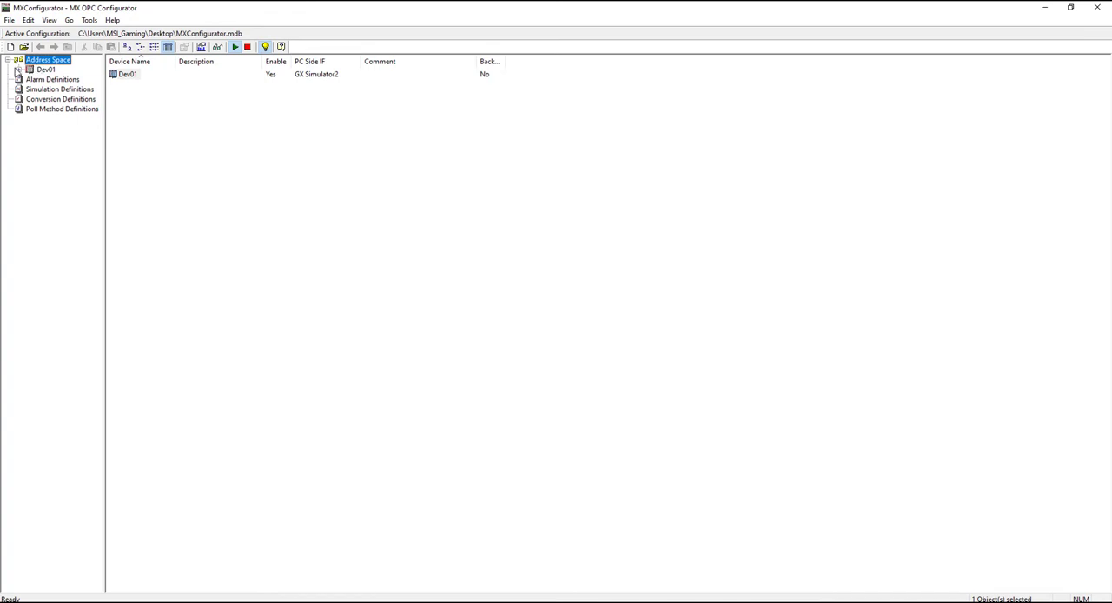
{"action": "left_click", "coordinate": [20, 70]}
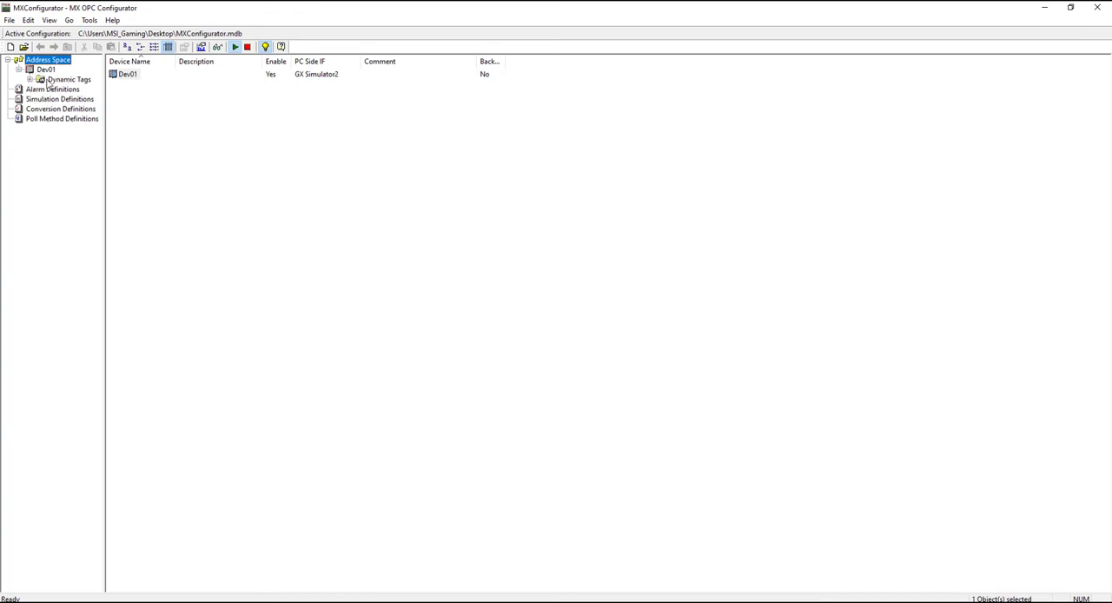
Add a data tag named Tag001_X0 to Dev01 with the I/O address X0 and save it.
{"action": "left_click", "coordinate": [54, 79]}
{"action": "right_click", "coordinate": [54, 80]}
{"action": "left_click", "coordinate": [49, 60]}
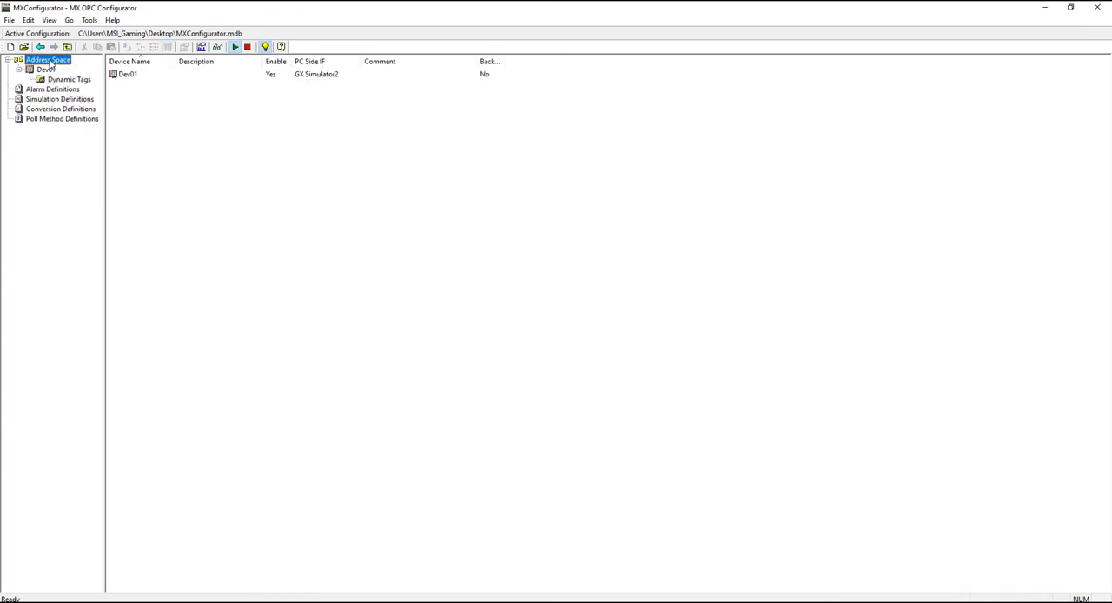
{"action": "left_click", "coordinate": [45, 69]}
{"action": "right_click", "coordinate": [47, 72]}
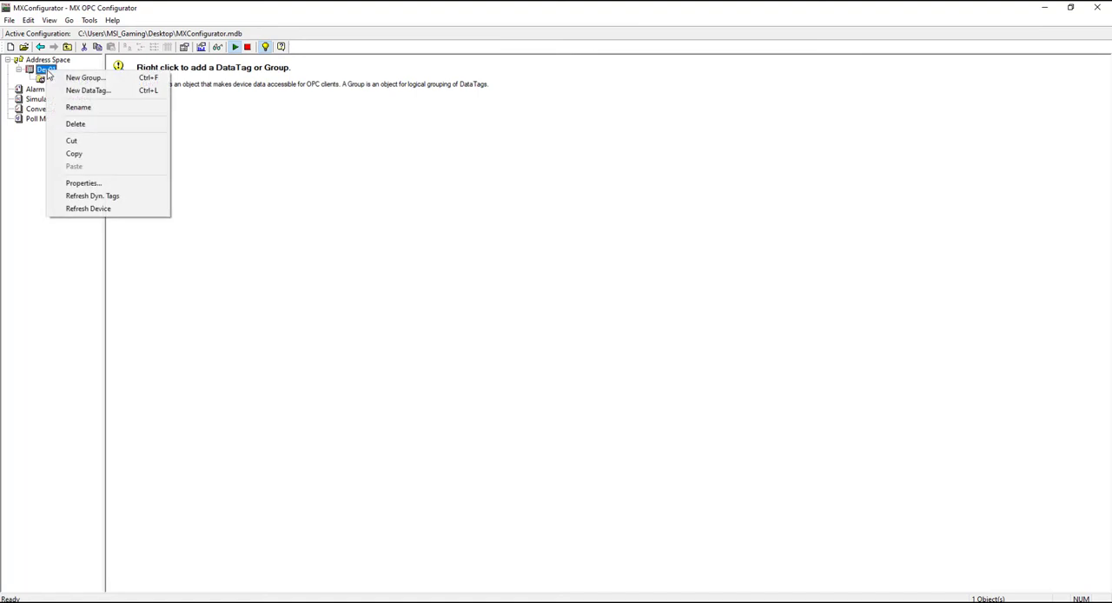
{"action": "left_click", "coordinate": [87, 90]}
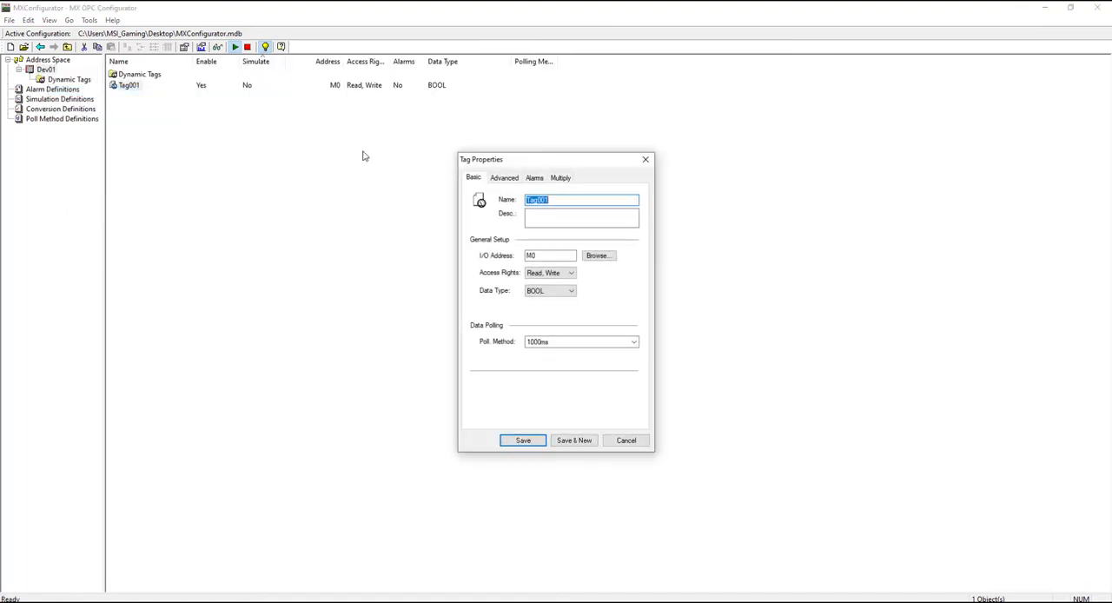
{"action": "left_click", "coordinate": [557, 203]}
{"action": "left_click_drag", "start_coordinate": [559, 256], "coordinate": [502, 259]}
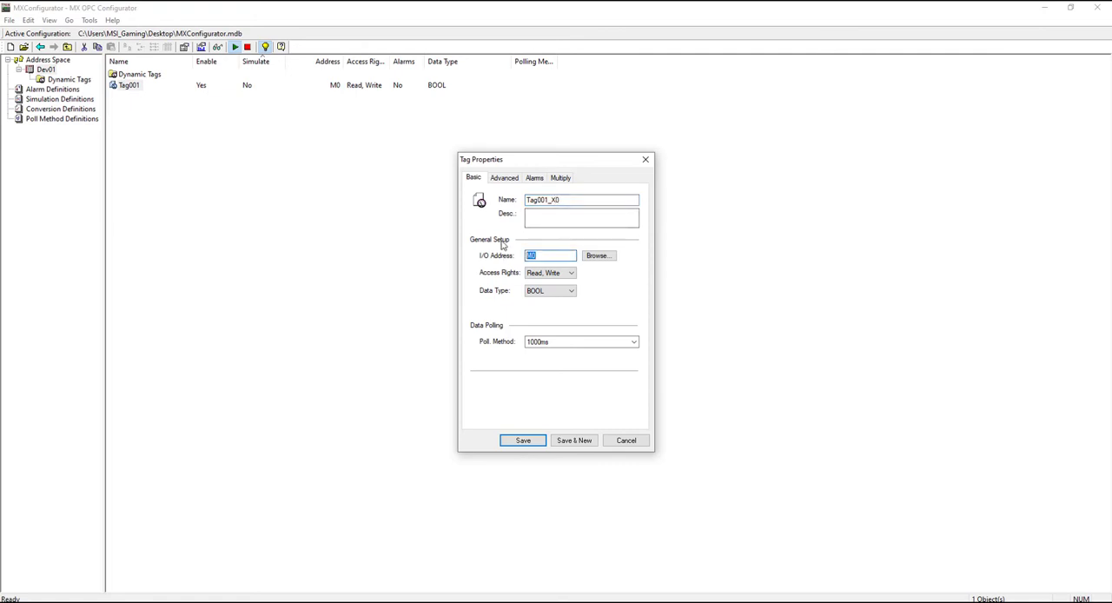
{"action": "type", "text": "X0"}
{"action": "left_click", "coordinate": [527, 442]}
Add a second data tag named Tag002_X1 to Dev01 with the I/O address X1.
{"action": "right_click", "coordinate": [43, 71]}
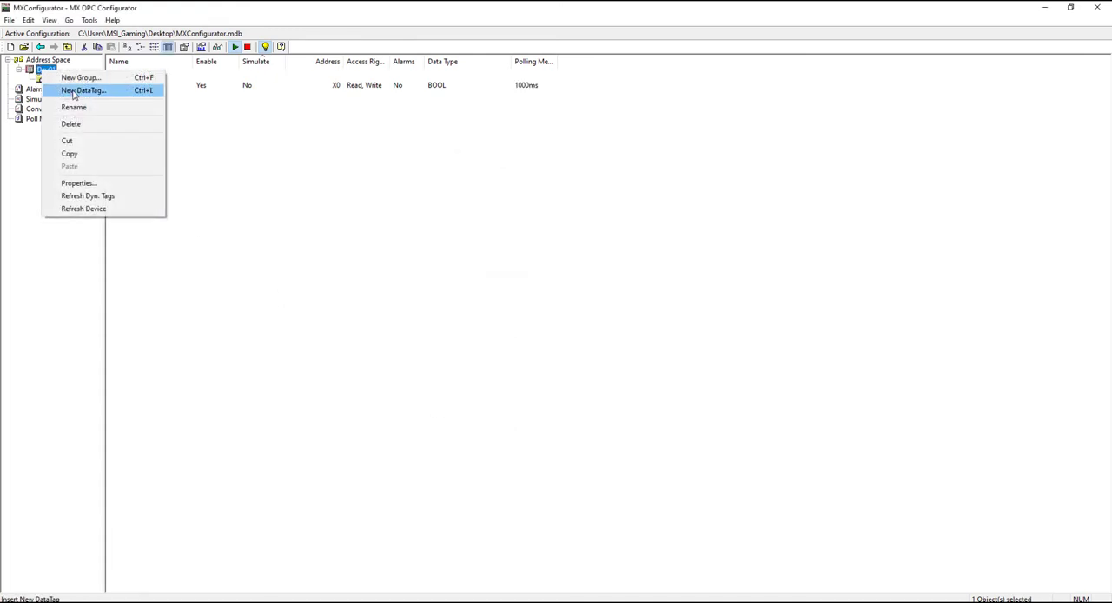
{"action": "left_click", "coordinate": [78, 91]}
{"action": "left_click", "coordinate": [559, 199]}
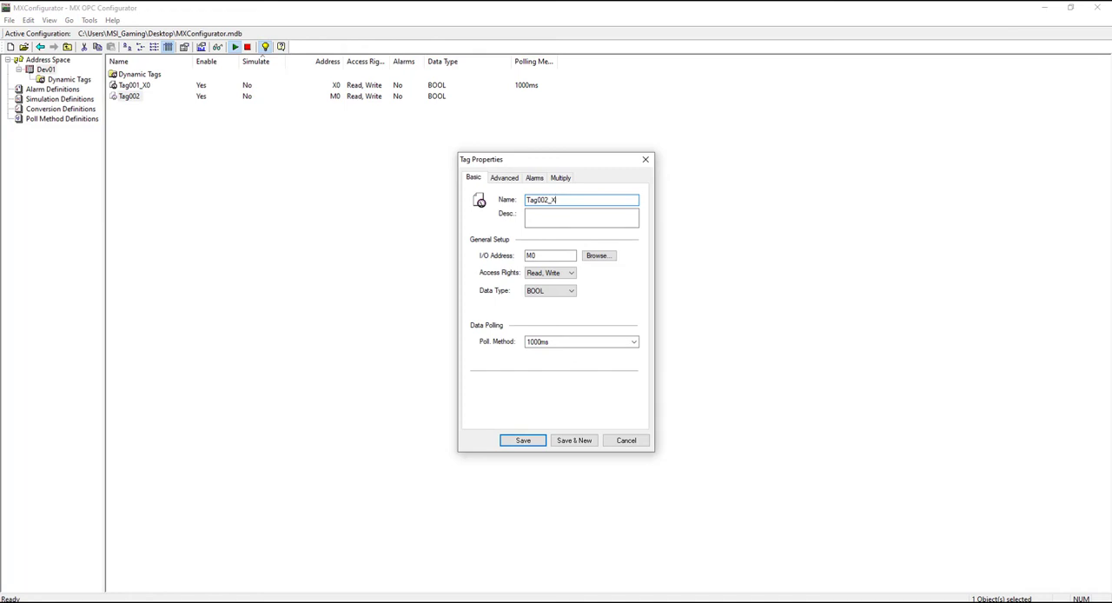
{"action": "type", "text": "_X1"}
{"action": "key", "text": "Tab"}
{"action": "key", "text": "Tab"}
{"action": "type", "text": "X1"}
{"action": "left_click", "coordinate": [523, 440]}
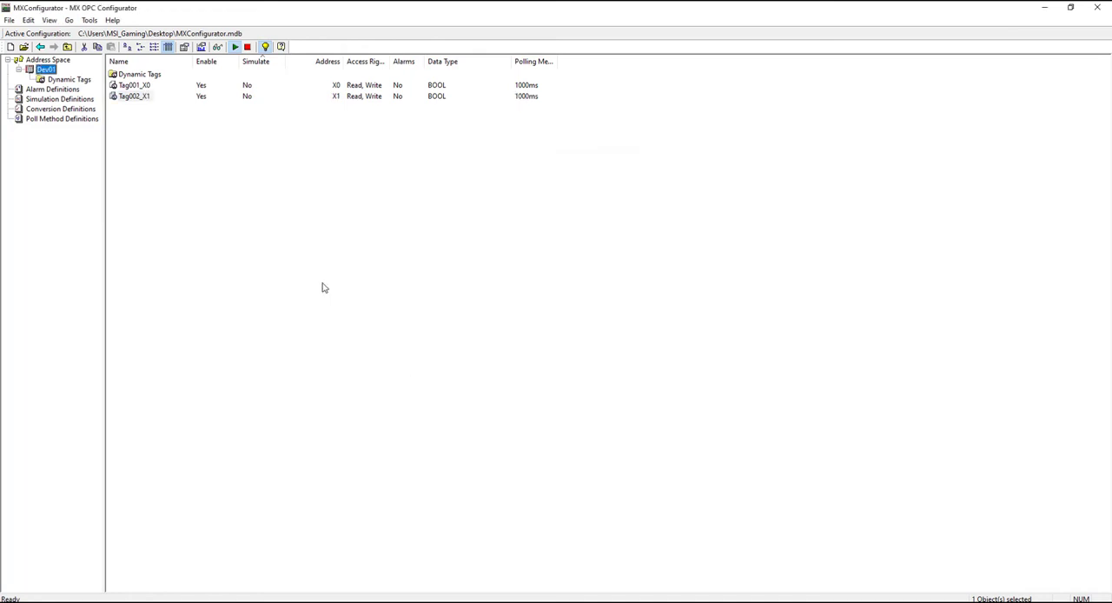
Add a third data tag named Tag003_Y0 to Dev01 with the I/O address Y0.
{"action": "right_click", "coordinate": [49, 73]}
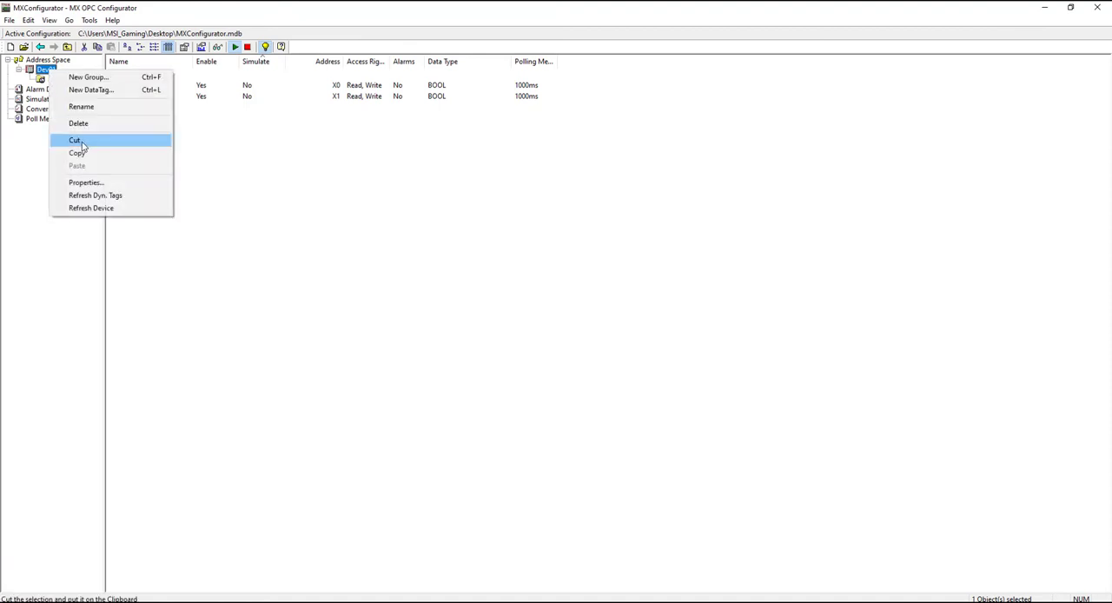
{"action": "left_click", "coordinate": [98, 90]}
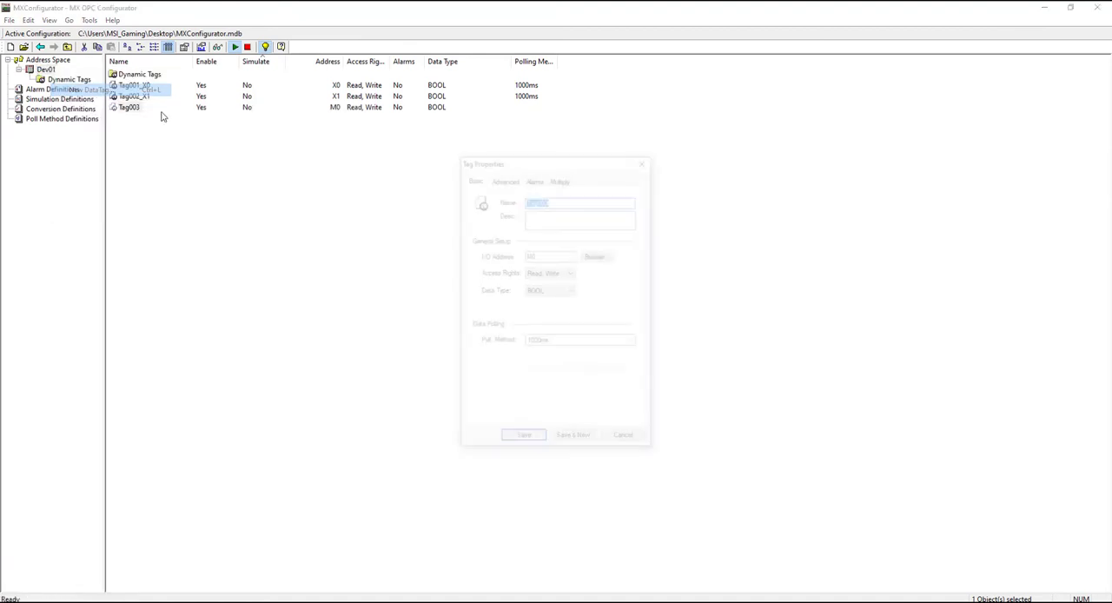
{"action": "left_click", "coordinate": [568, 199]}
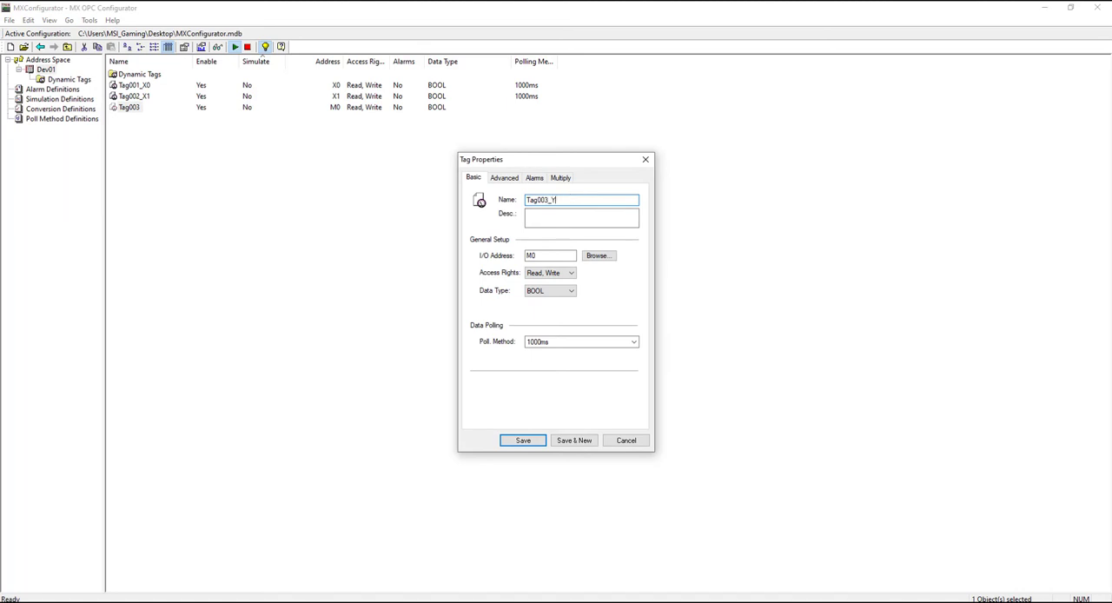
{"action": "type", "text": "_Y0"}
{"action": "double_click", "coordinate": [554, 255]}
{"action": "type", "text": "Y"}
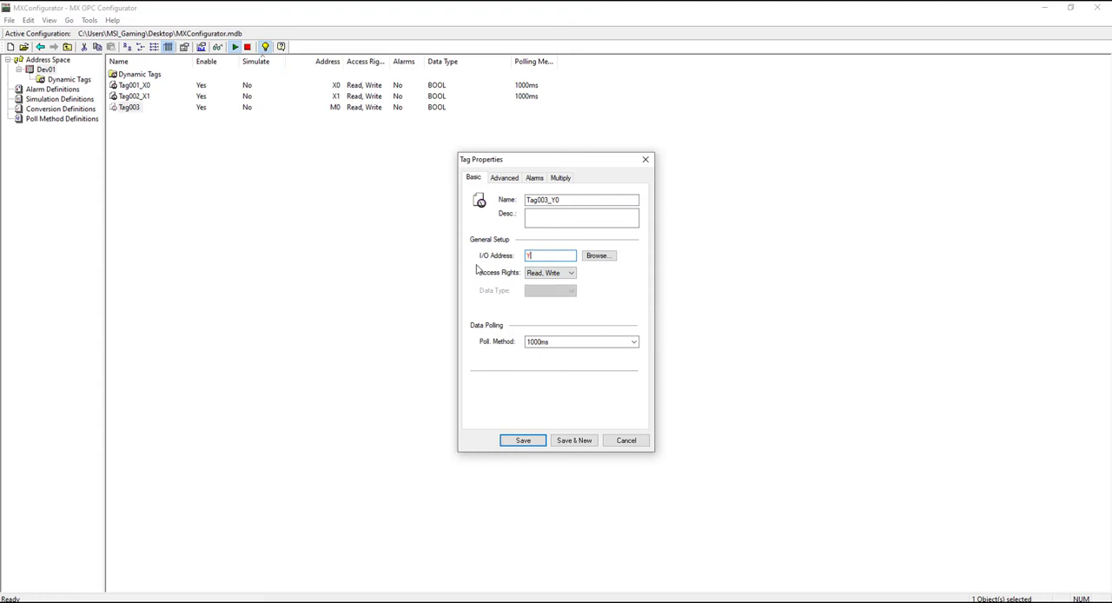
{"action": "type", "text": "0"}
{"action": "left_click", "coordinate": [524, 440]}
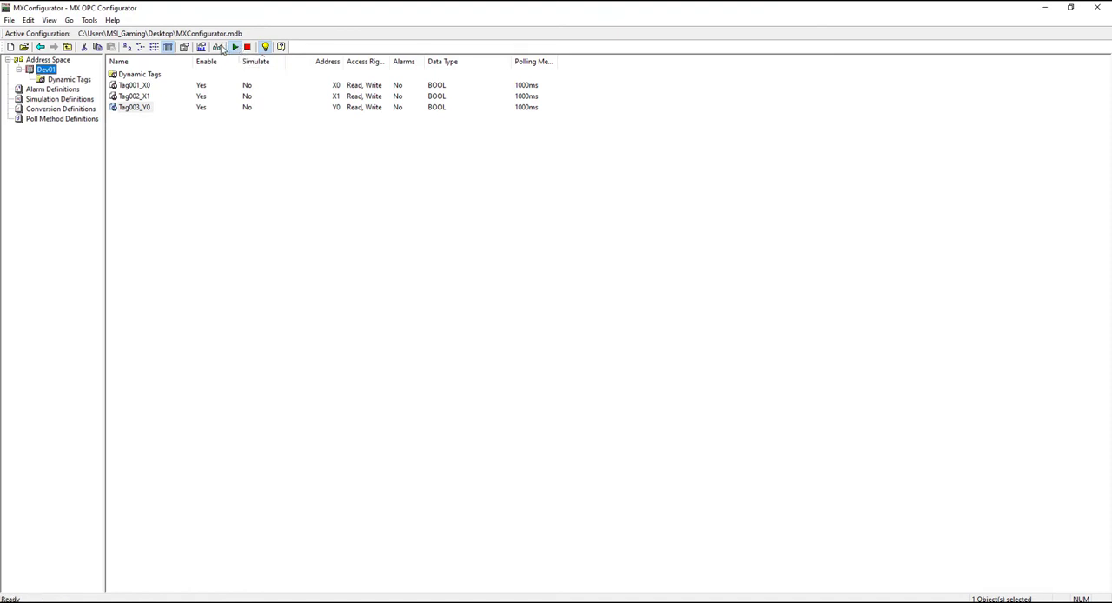
Monitor the tag values in MX OPC Configurator and test the link by toggling contact X000 on and off in GX Works2.
{"action": "left_click", "coordinate": [219, 47]}
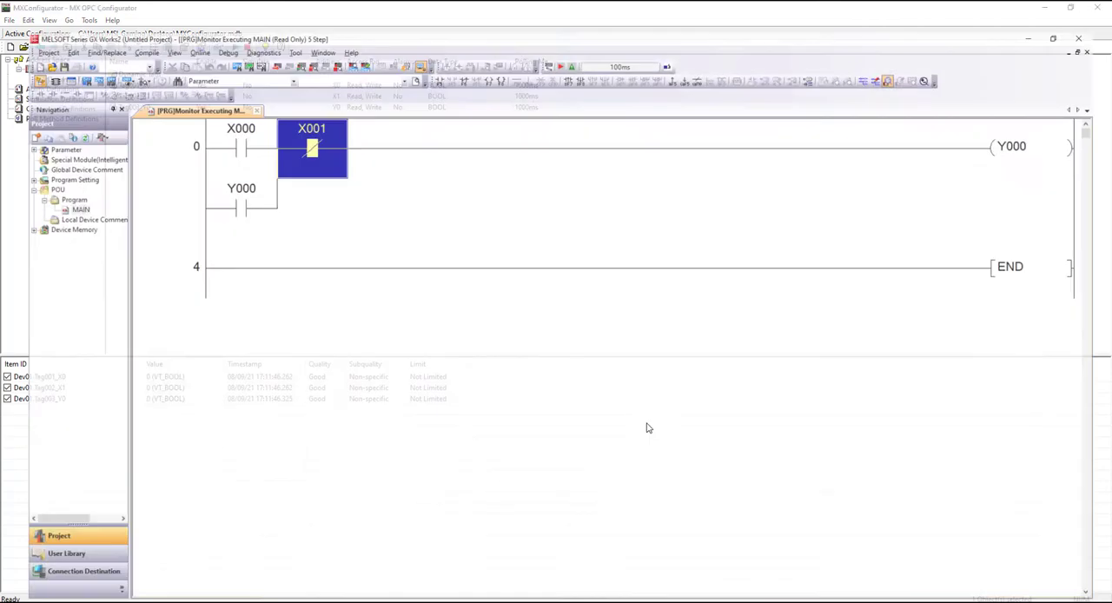
{"action": "left_click", "coordinate": [223, 122]}
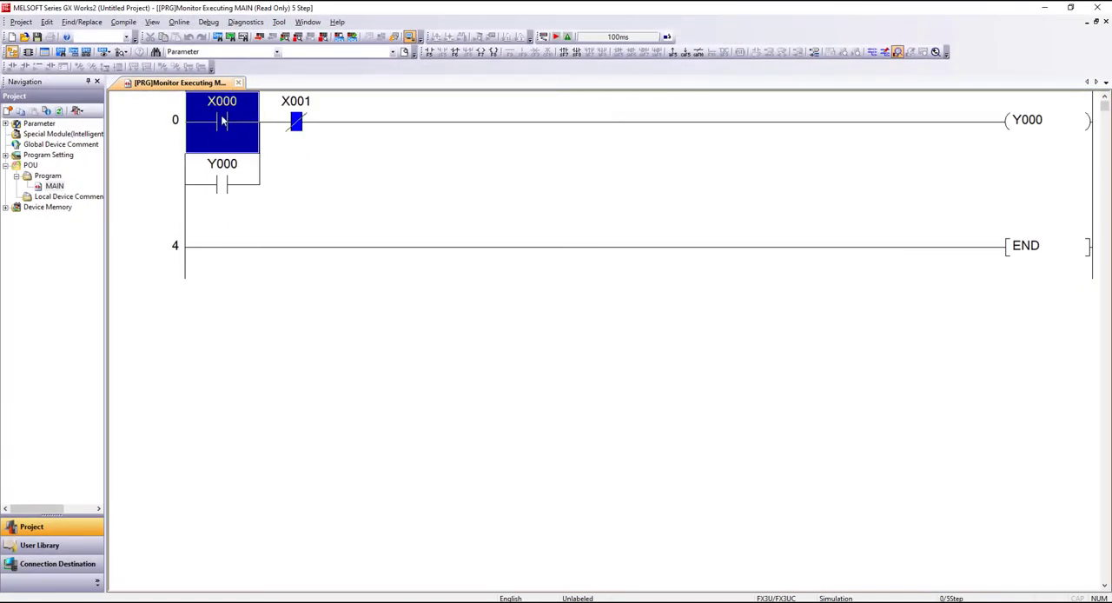
{"action": "double_click", "coordinate": [224, 122], "text": "shift"}
{"action": "double_click", "coordinate": [223, 121], "text": "shift"}
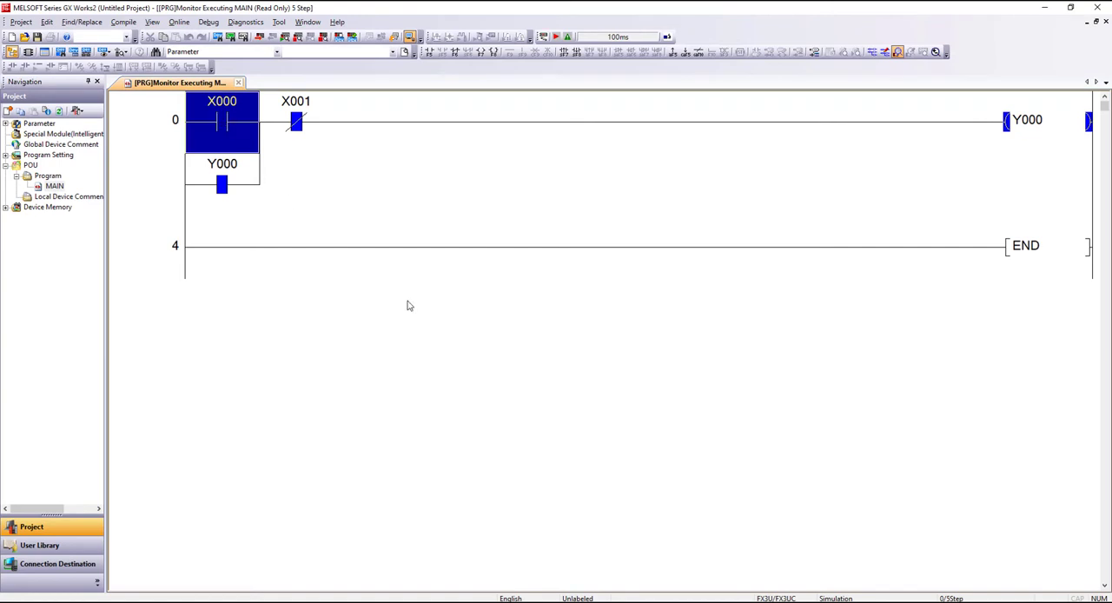
{"action": "mouse_move", "coordinate": [553, 602]}
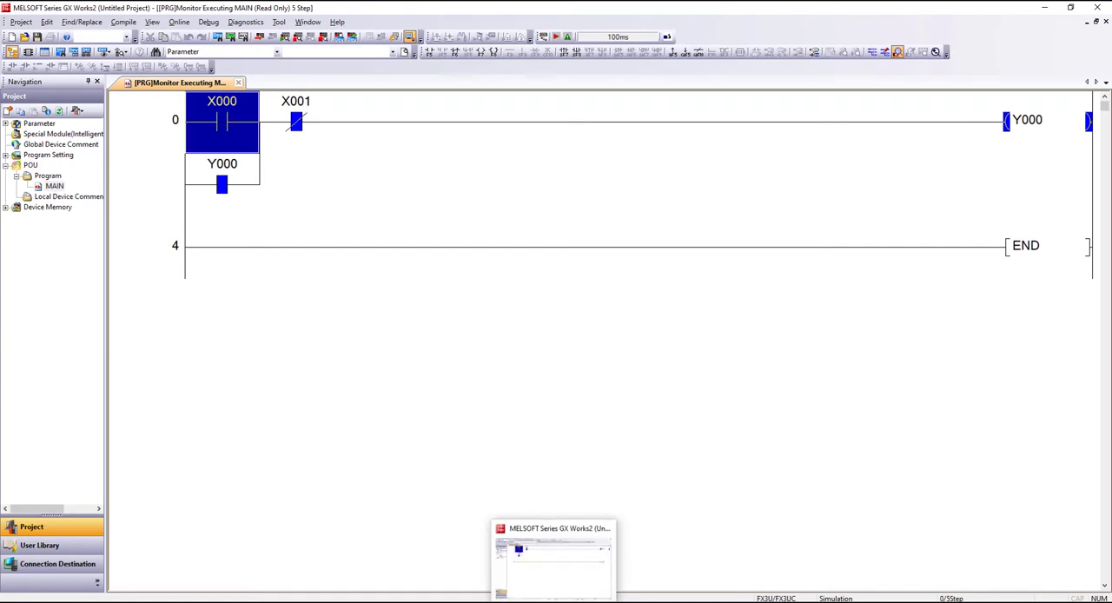
{"action": "left_click", "coordinate": [606, 602]}
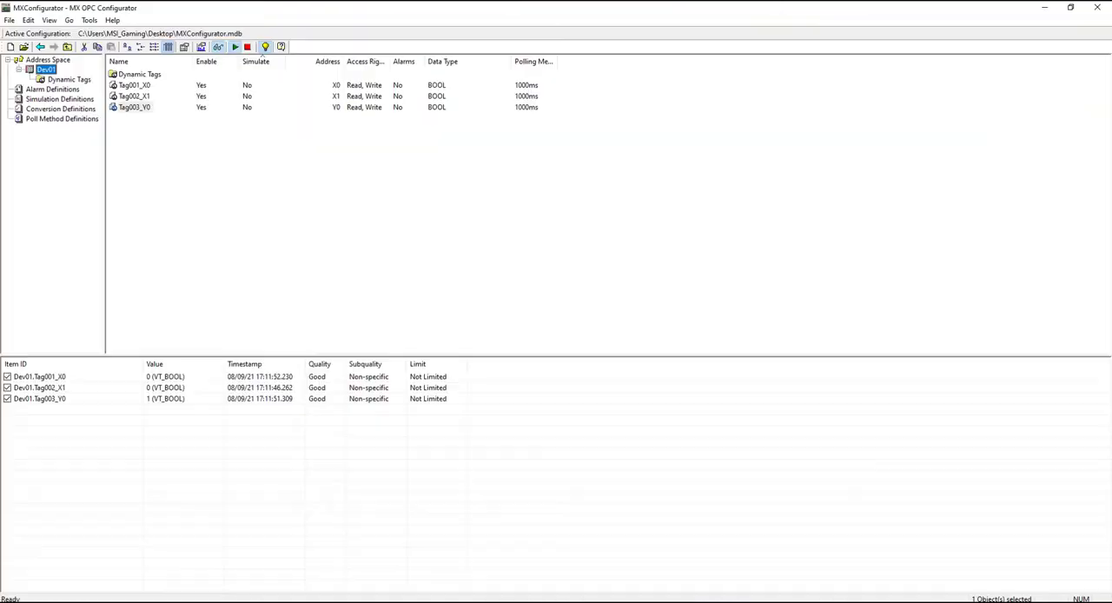
{"action": "left_click", "coordinate": [161, 401]}
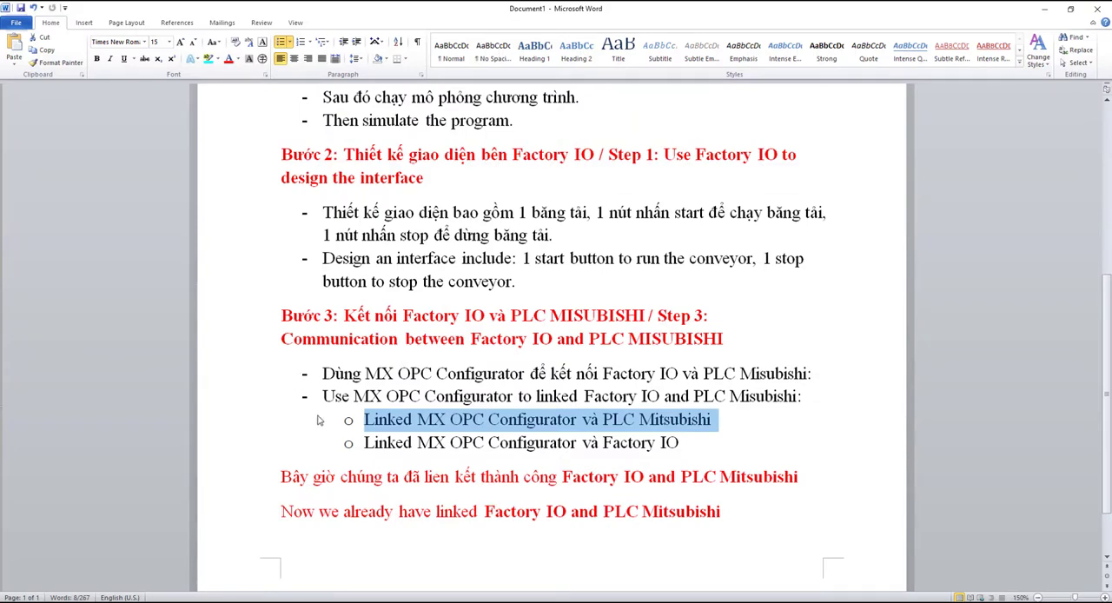
Review the Word note on linking MX OPC Configurator and Factory IO, highlighting that line.
{"action": "scroll", "coordinate": [319, 420], "scroll_direction": "down", "scroll_amount": 1}
{"action": "left_click_drag", "start_coordinate": [349, 401], "coordinate": [687, 401]}
{"action": "left_click", "coordinate": [433, 402]}
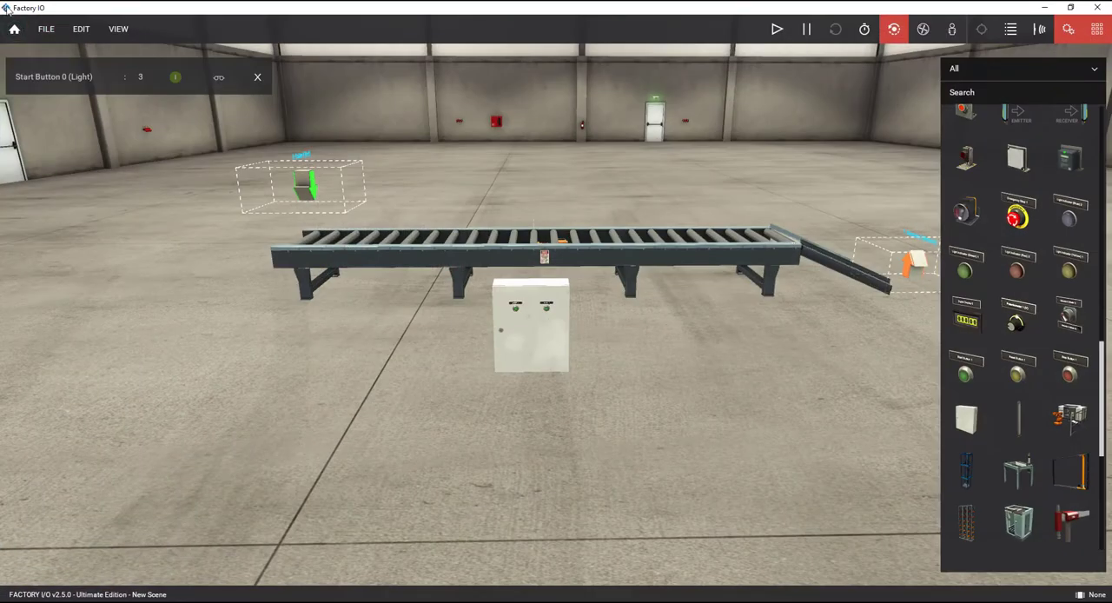
Switch to Factory IO and set the scene's driver to OPC Client DA/UA.
{"action": "left_click", "coordinate": [44, 29]}
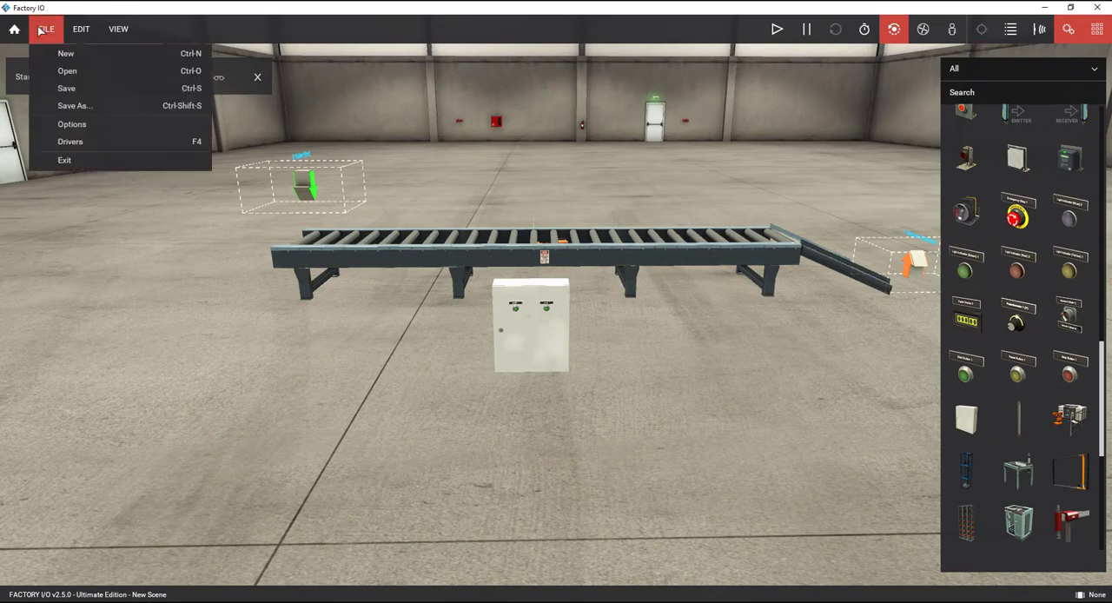
{"action": "left_click", "coordinate": [71, 141]}
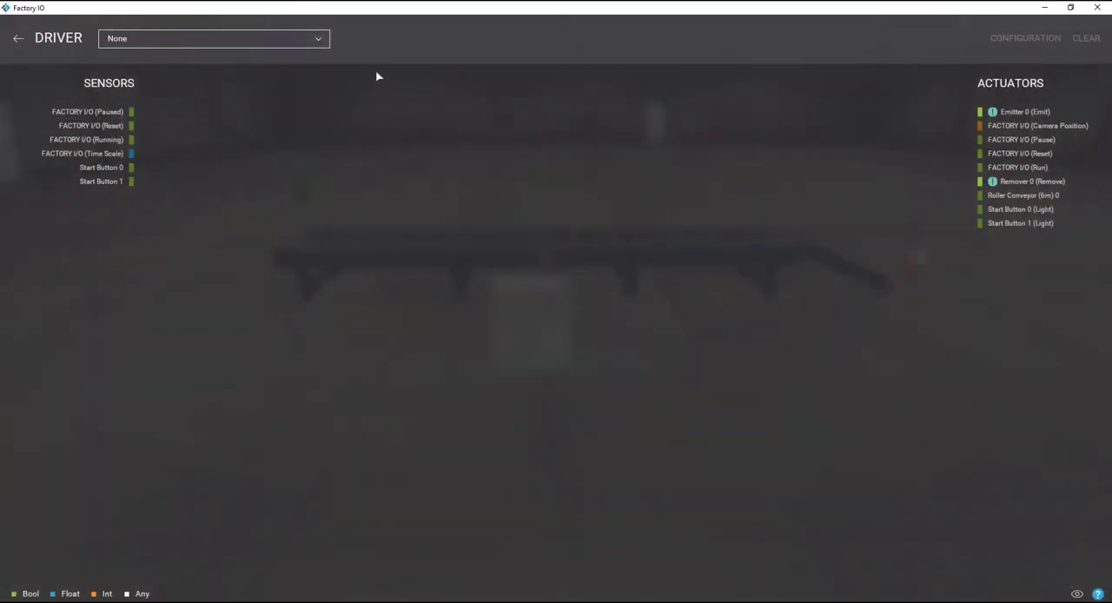
{"action": "left_click", "coordinate": [286, 39]}
{"action": "left_click", "coordinate": [231, 248]}
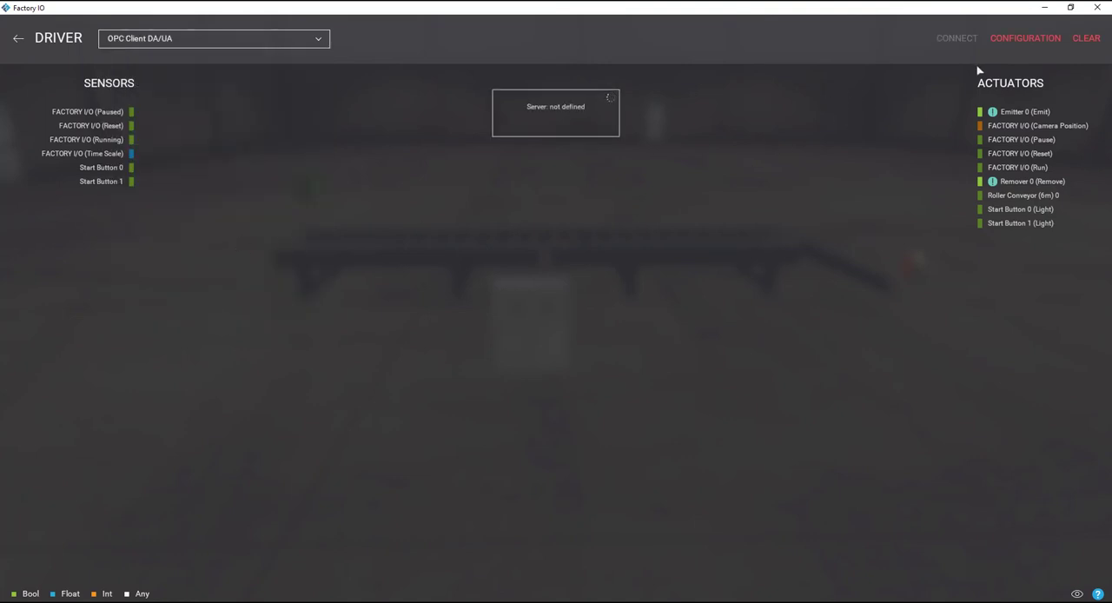
Browse the OPC servers in the driver configuration and select Mitsubishi.MXOPC.6 as the OPC server.
{"action": "left_click", "coordinate": [1025, 41]}
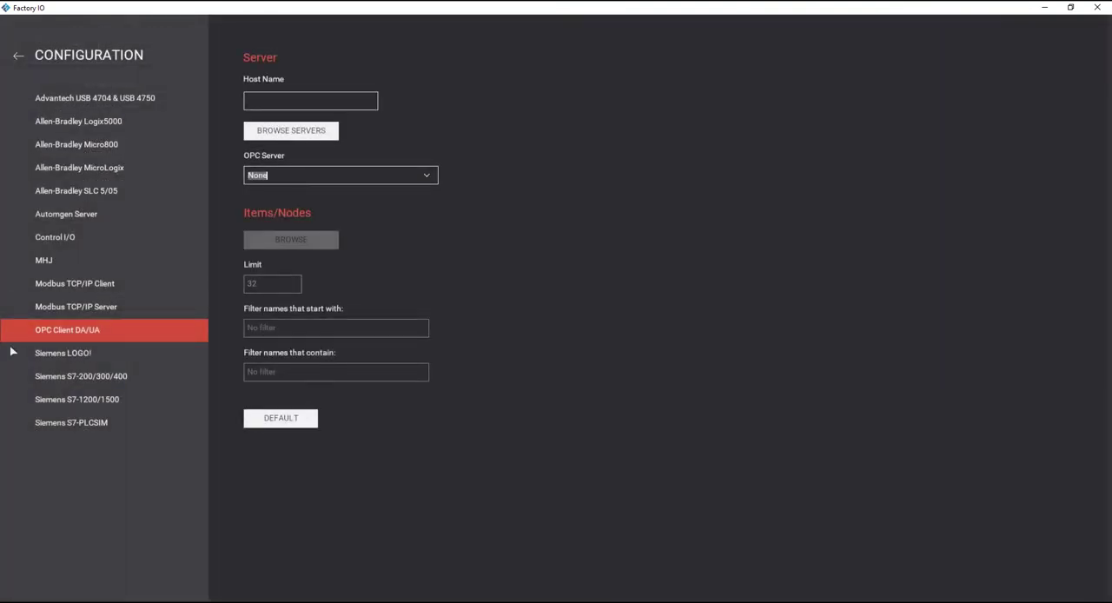
{"action": "left_click", "coordinate": [321, 132]}
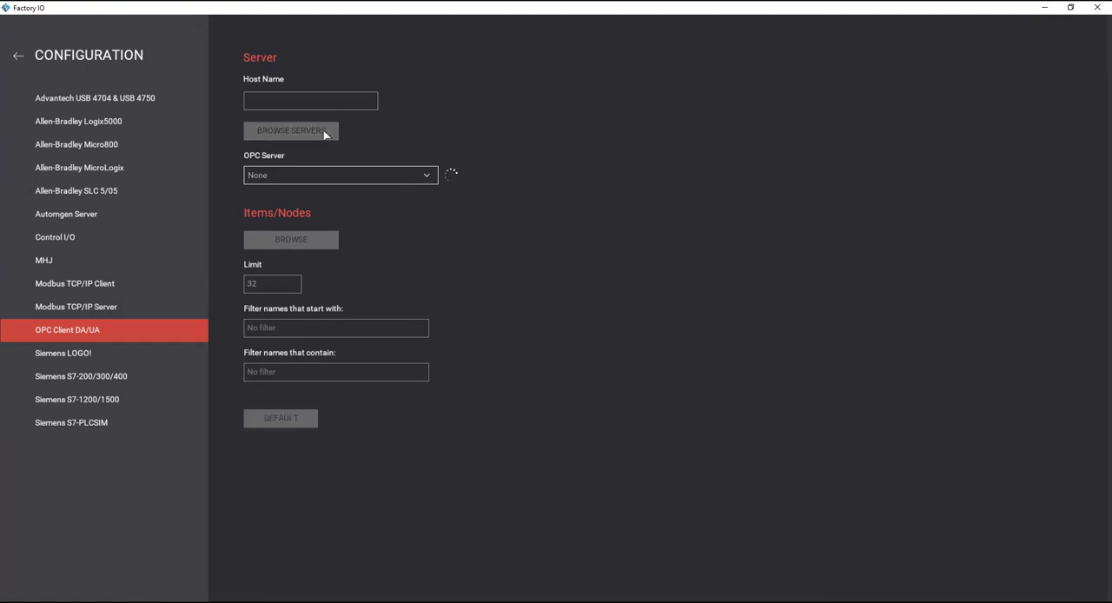
{"action": "left_click", "coordinate": [430, 180]}
{"action": "left_click", "coordinate": [405, 213]}
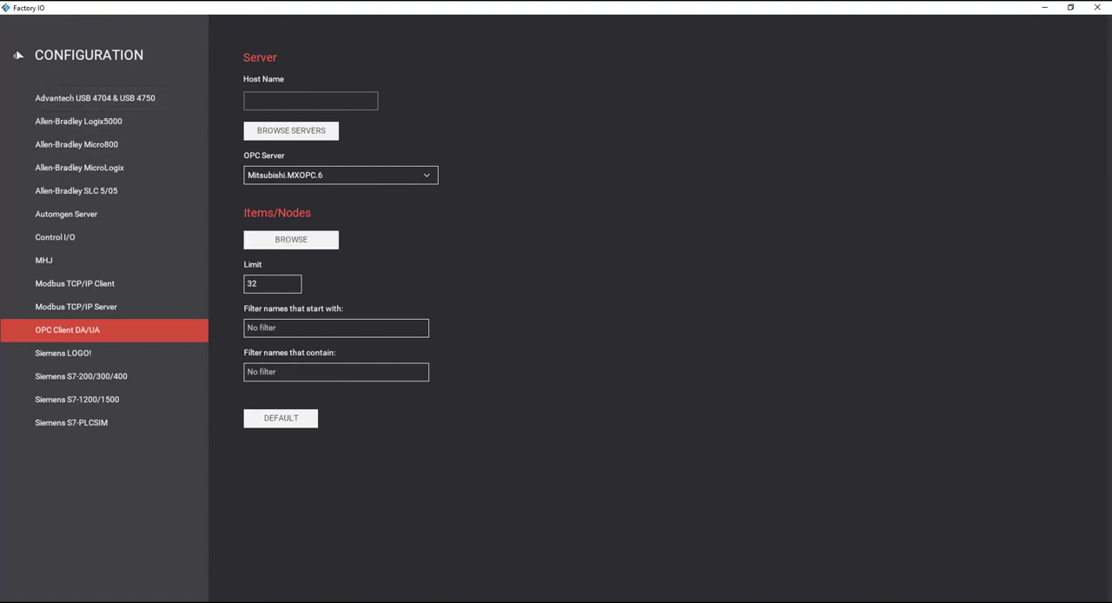
{"action": "left_click", "coordinate": [18, 59]}
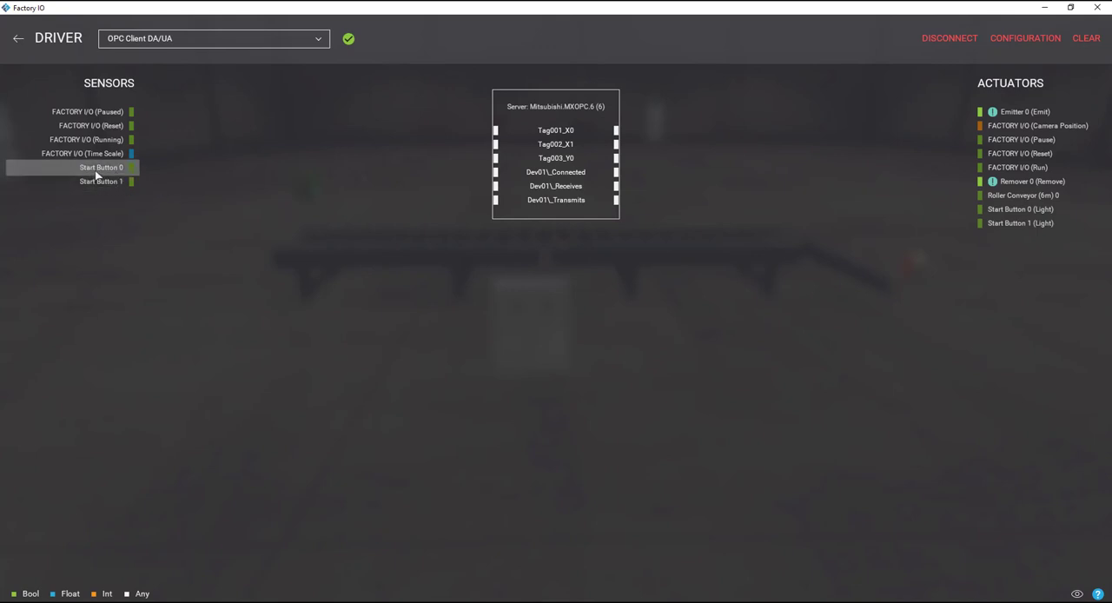
Map Start Button 0 to Tag001_X0, Start Button 1 to Tag002_X1 and Roller Conveyor (6m) 0 to Tag003_Y0, and return to the scene.
{"action": "left_click_drag", "start_coordinate": [93, 172], "coordinate": [467, 139]}
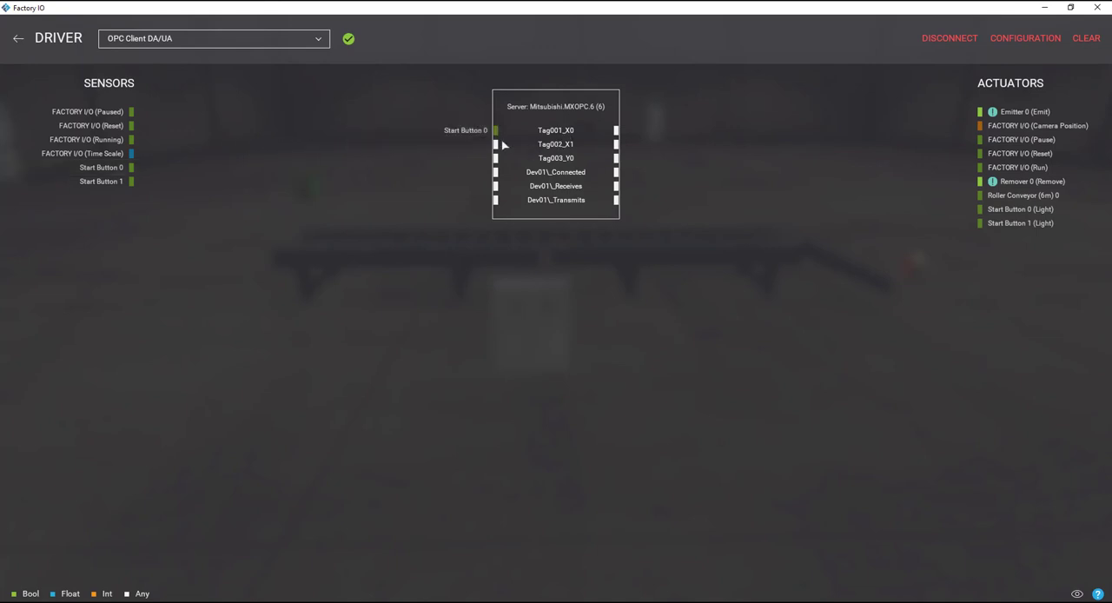
{"action": "left_click_drag", "start_coordinate": [94, 181], "coordinate": [466, 146]}
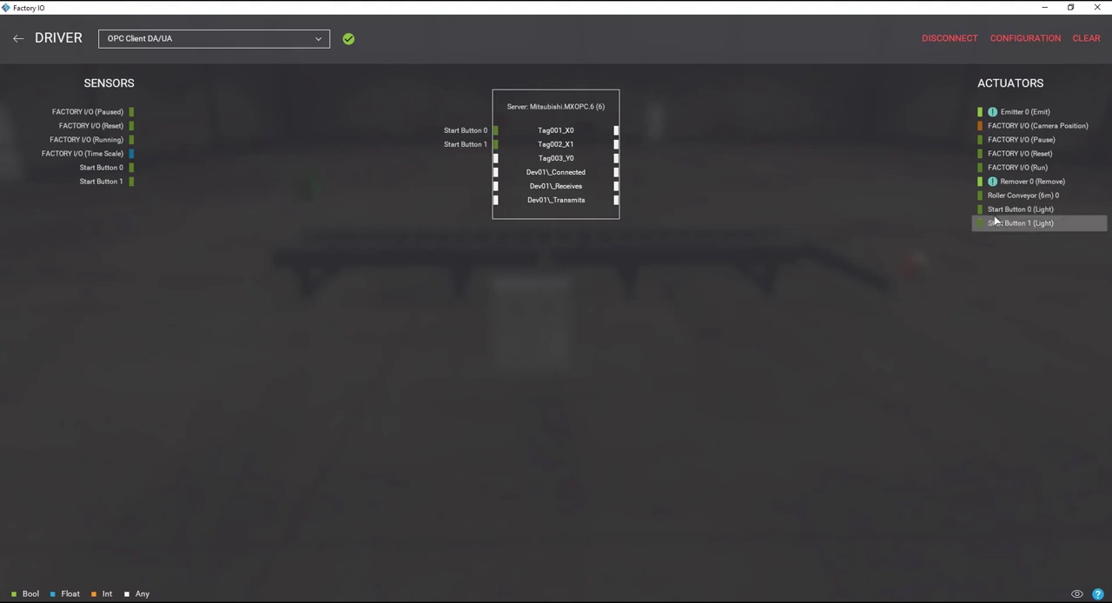
{"action": "left_click_drag", "start_coordinate": [1008, 198], "coordinate": [647, 162]}
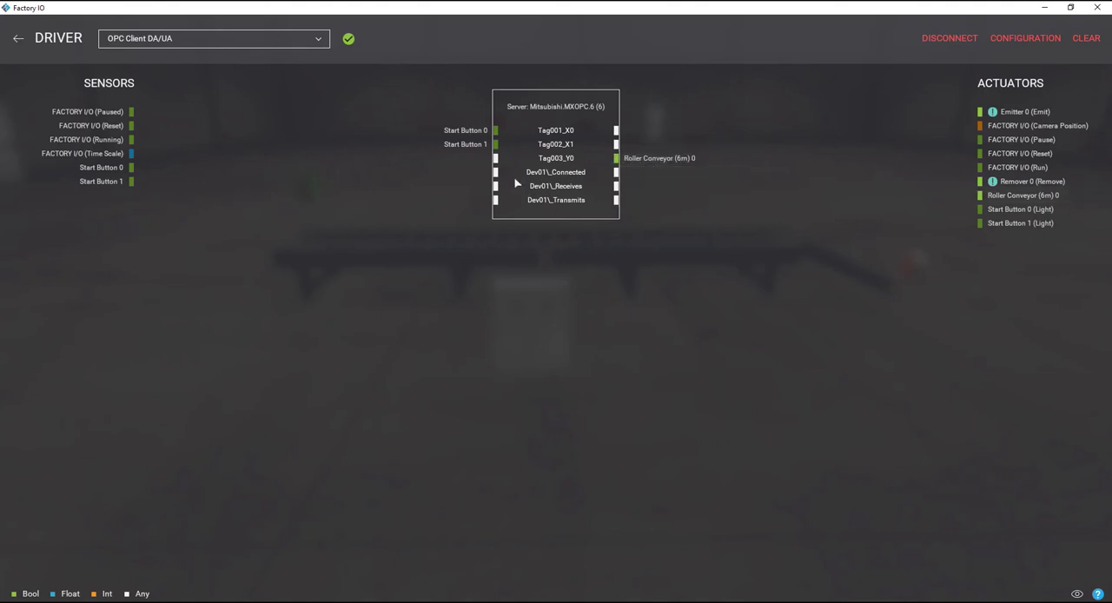
{"action": "left_click", "coordinate": [17, 40]}
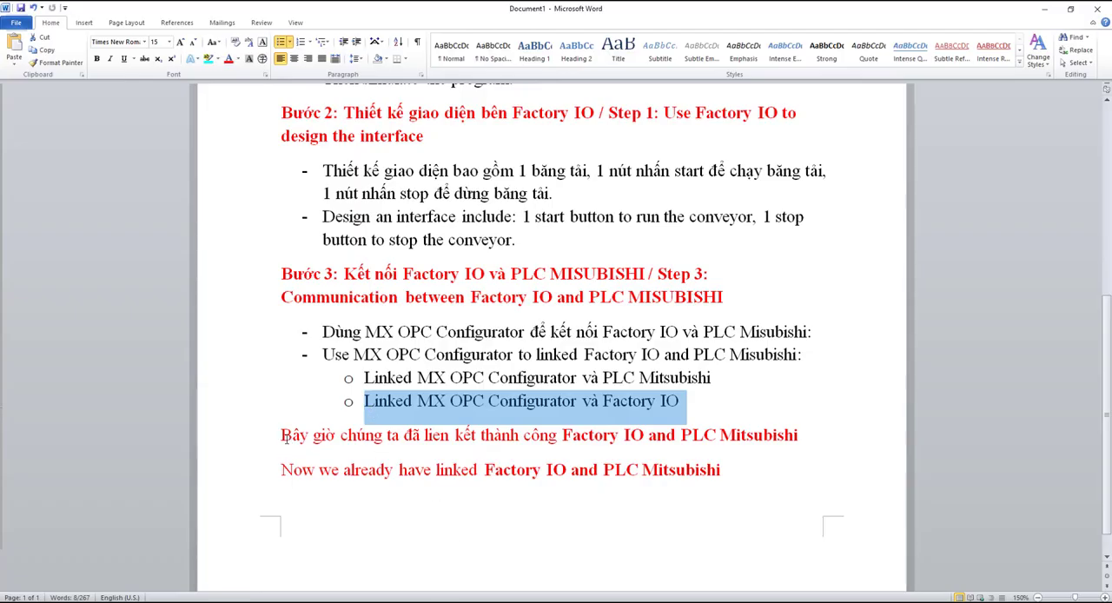
Highlight the closing lines of the Word document about the linked Factory IO and PLC Mitsubishi.
{"action": "left_click_drag", "start_coordinate": [285, 438], "coordinate": [712, 489]}
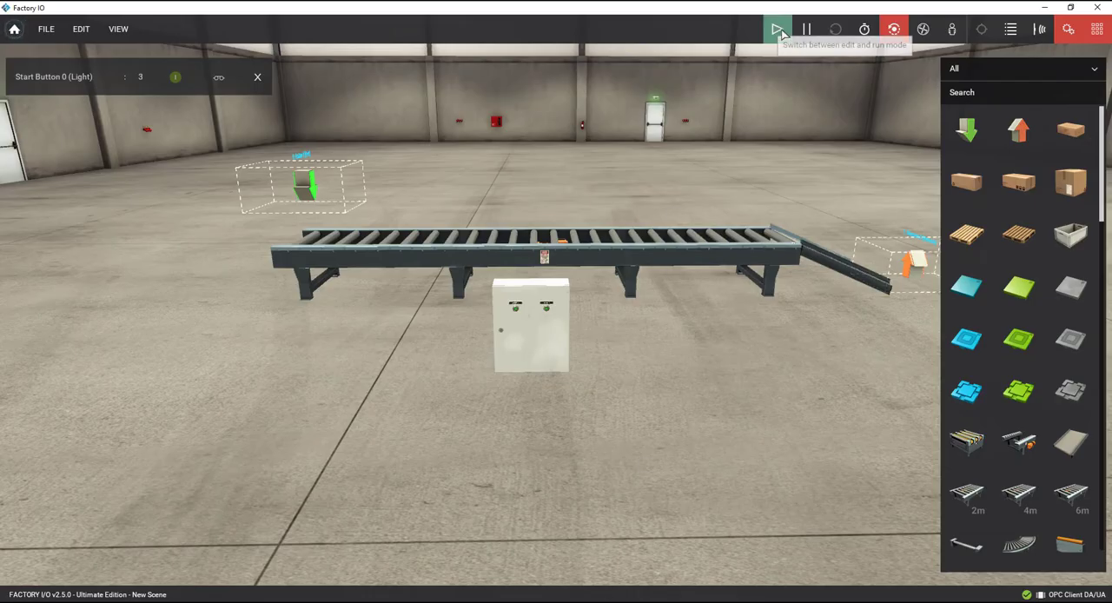
Run the Factory IO scene, stop it to reset the pallets and boxes, and run it again.
{"action": "left_click", "coordinate": [778, 31]}
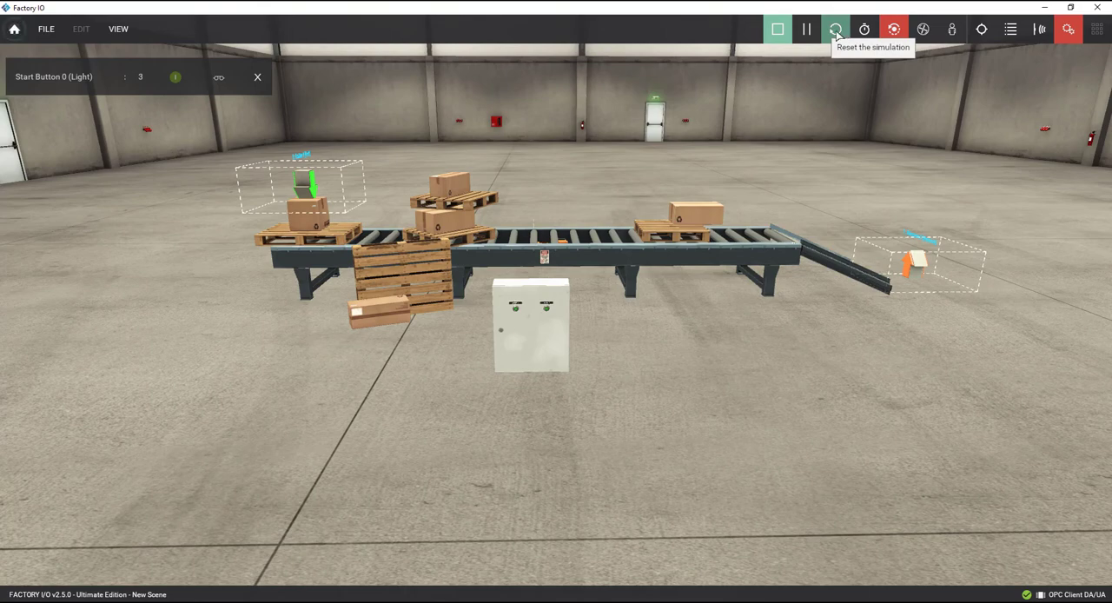
{"action": "left_click", "coordinate": [778, 30]}
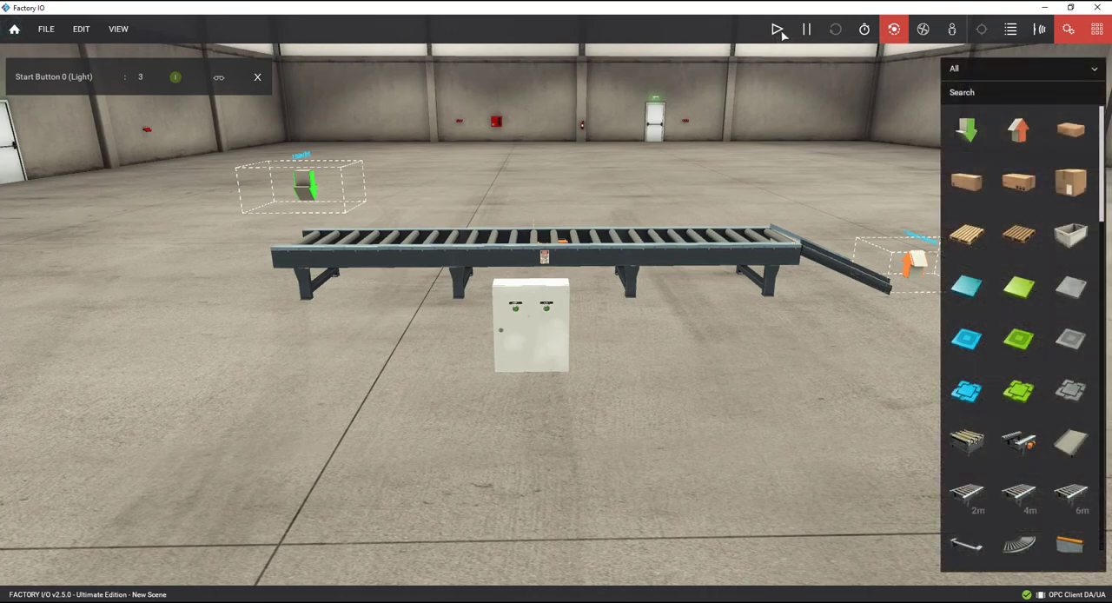
{"action": "left_click", "coordinate": [778, 29]}
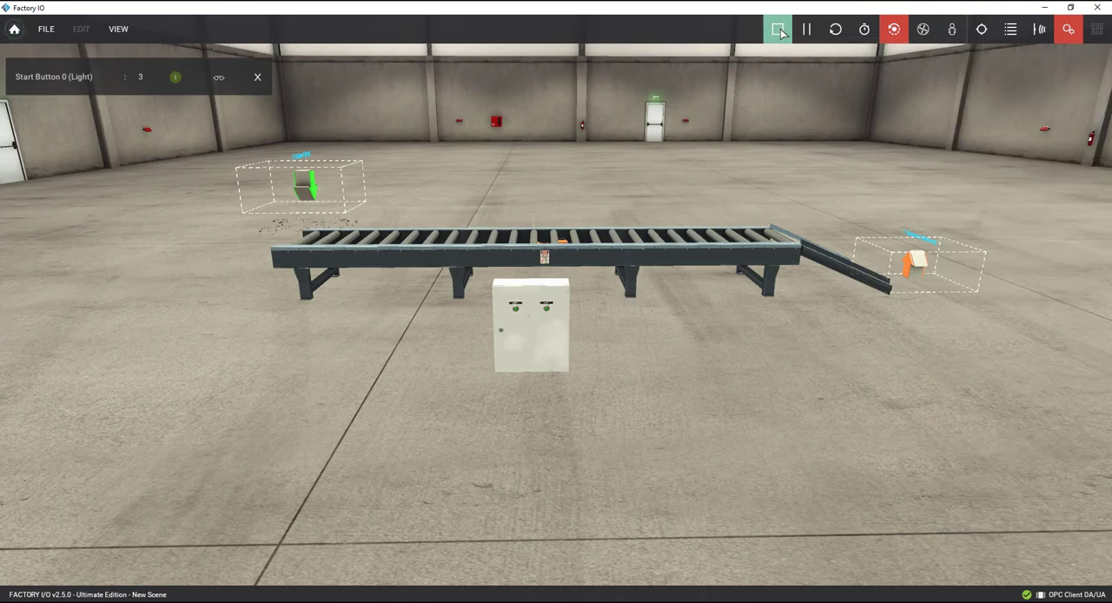
Test the conveyor by running it with Start Button 0 and stopping it with the second button, and reset the scene.
{"action": "left_click", "coordinate": [517, 313]}
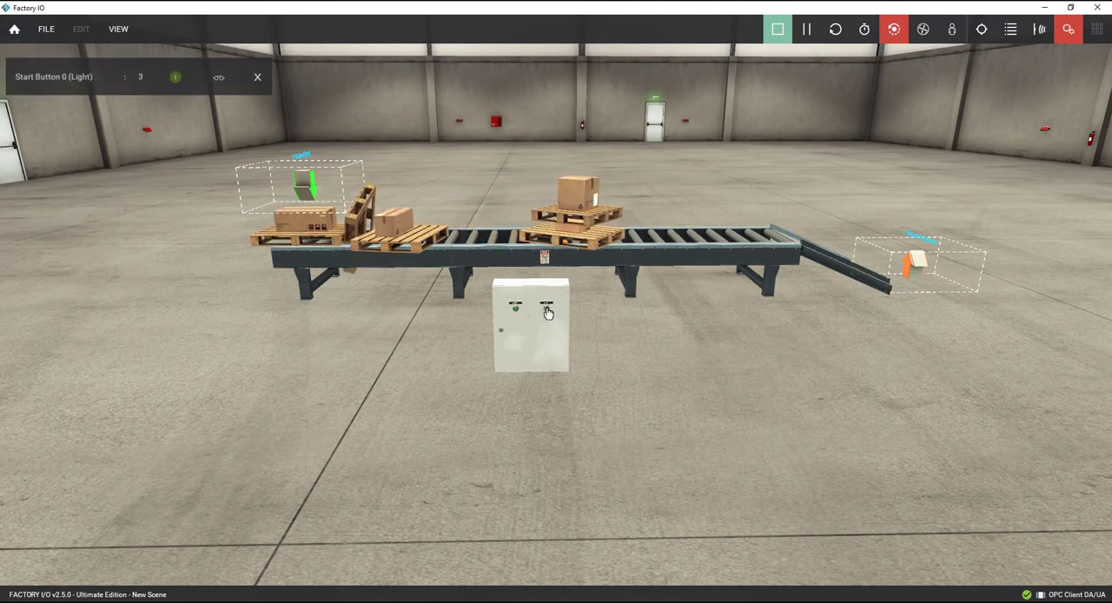
{"action": "left_click", "coordinate": [548, 311]}
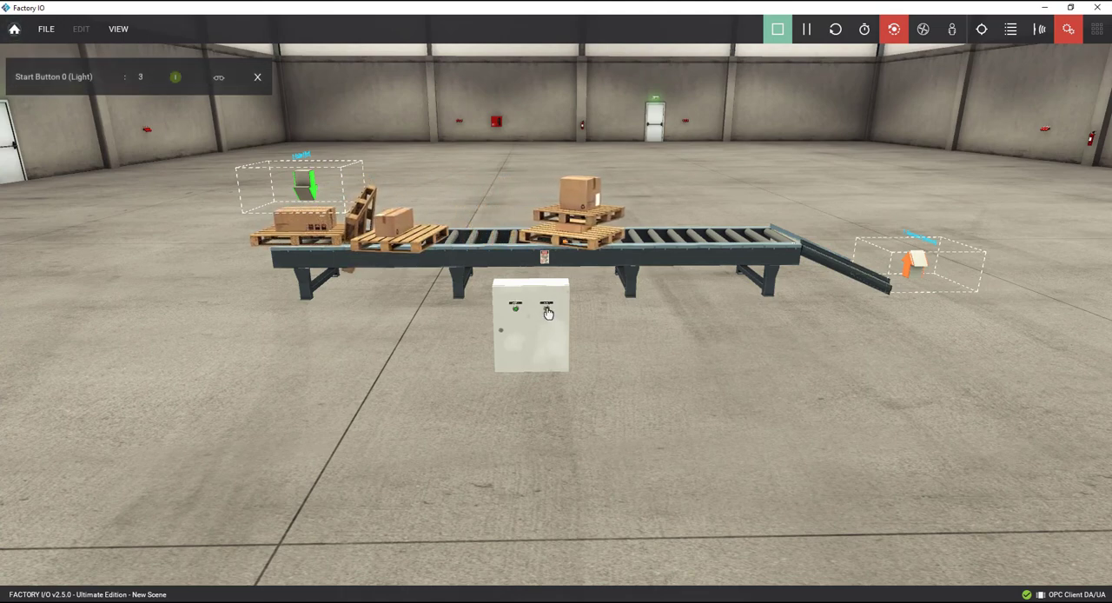
{"action": "left_click", "coordinate": [836, 30]}
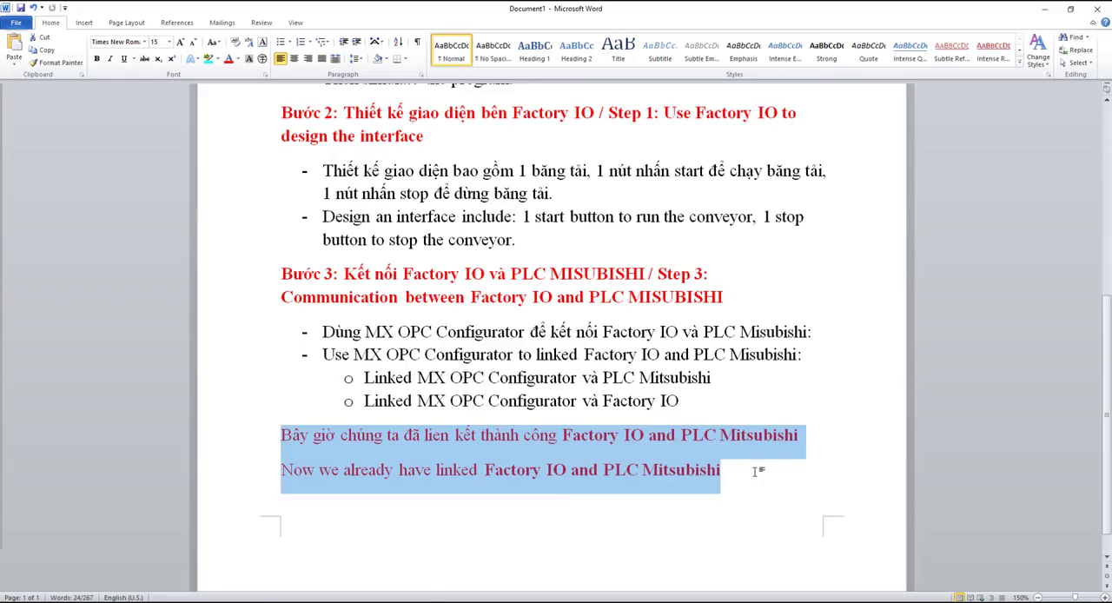
In the Word document, add the line "THANK FOR WATCHING" below the closing lines and highlight it.
{"action": "left_click", "coordinate": [757, 471]}
{"action": "key", "text": "Return"}
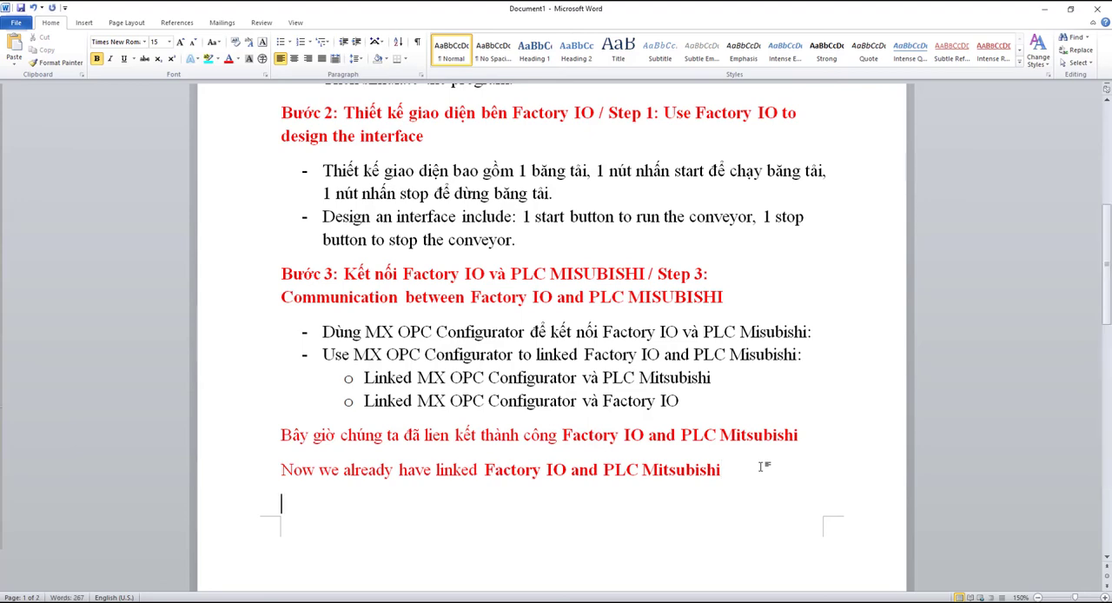
{"action": "type", "text": "THANK"}
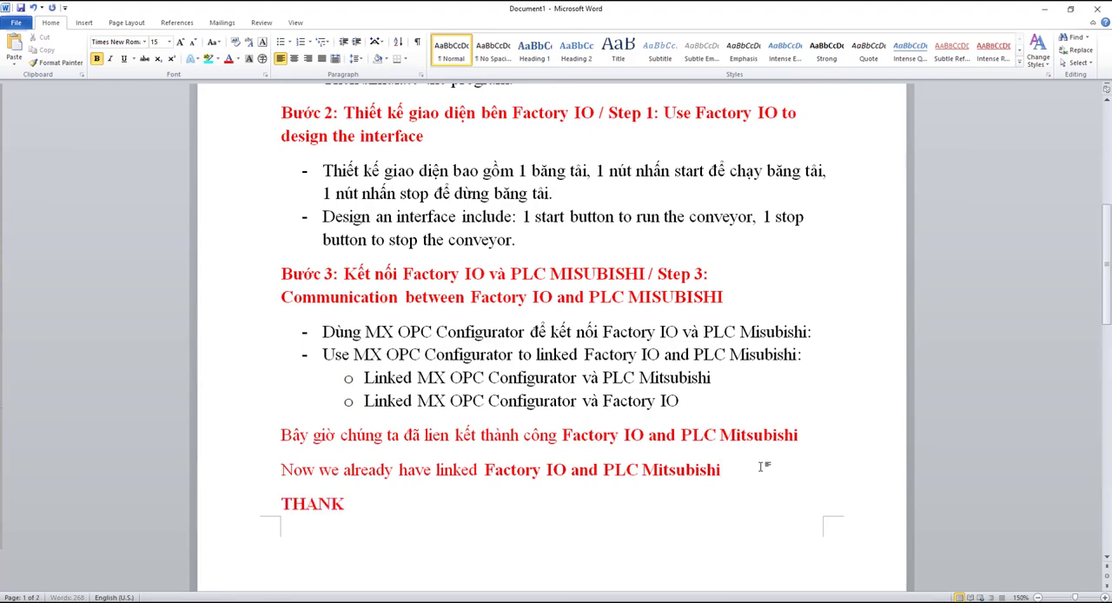
{"action": "type", "text": " FOR"}
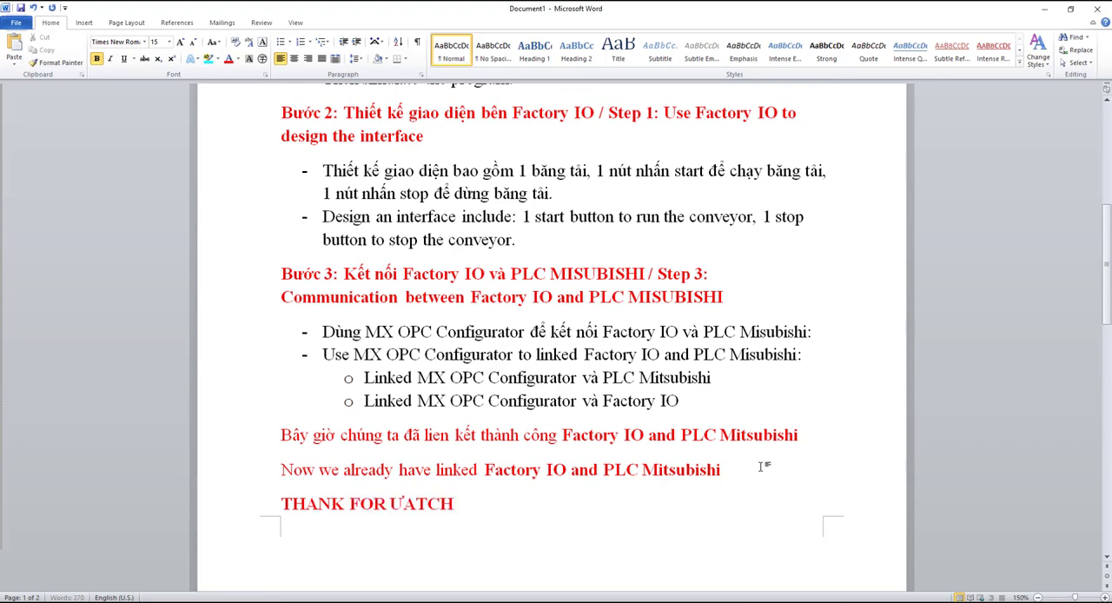
{"action": "type", "text": " WATCHING"}
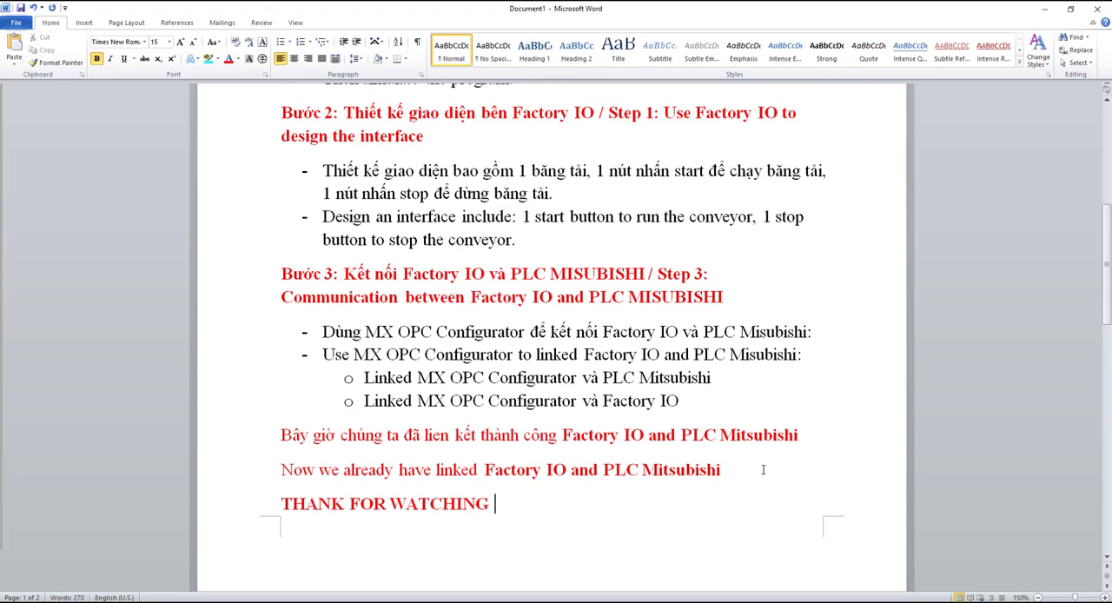
{"action": "left_click_drag", "start_coordinate": [499, 504], "coordinate": [331, 506]}
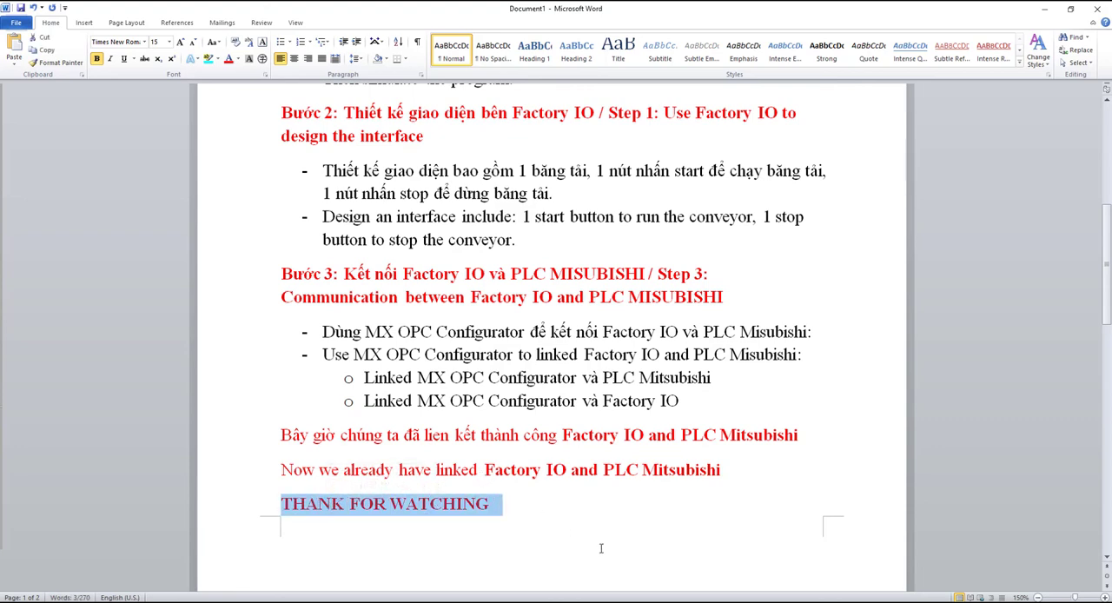